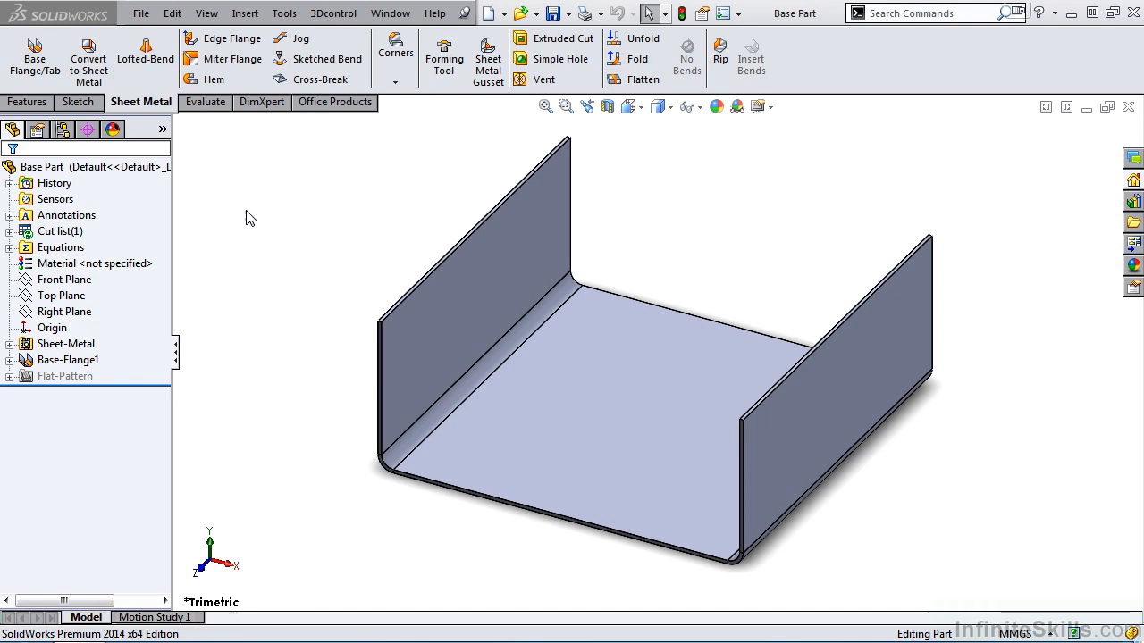
Start a Base Flange/Tab on one side wall's outer face and sketch a rectangle about 208 by 95 mm from its vertical edge past the top.
click(145, 172)
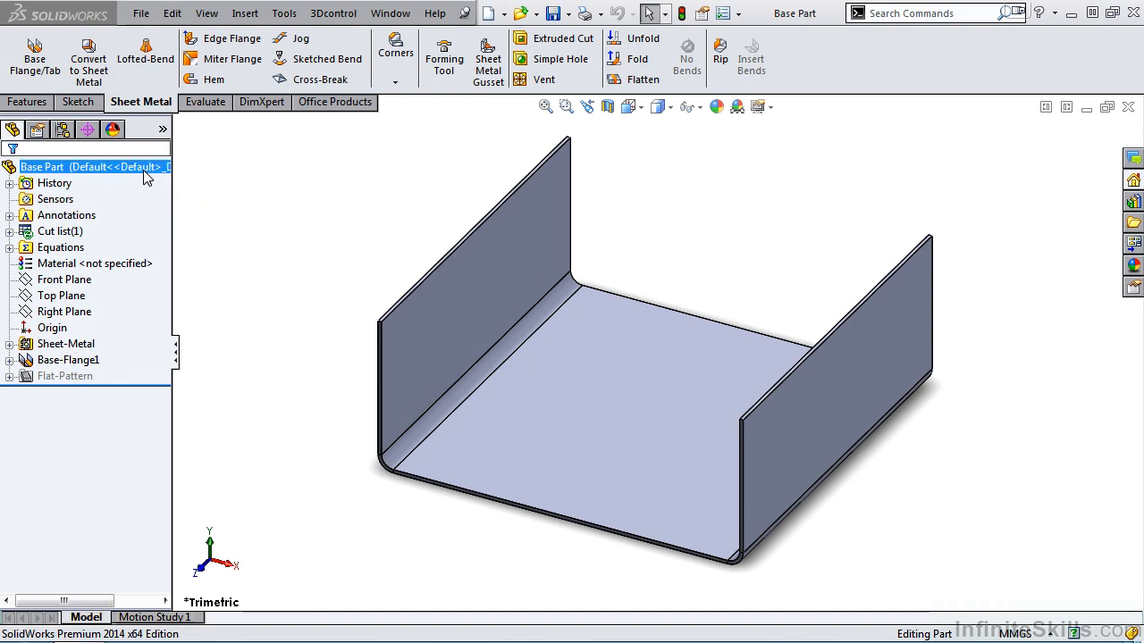
click(41, 73)
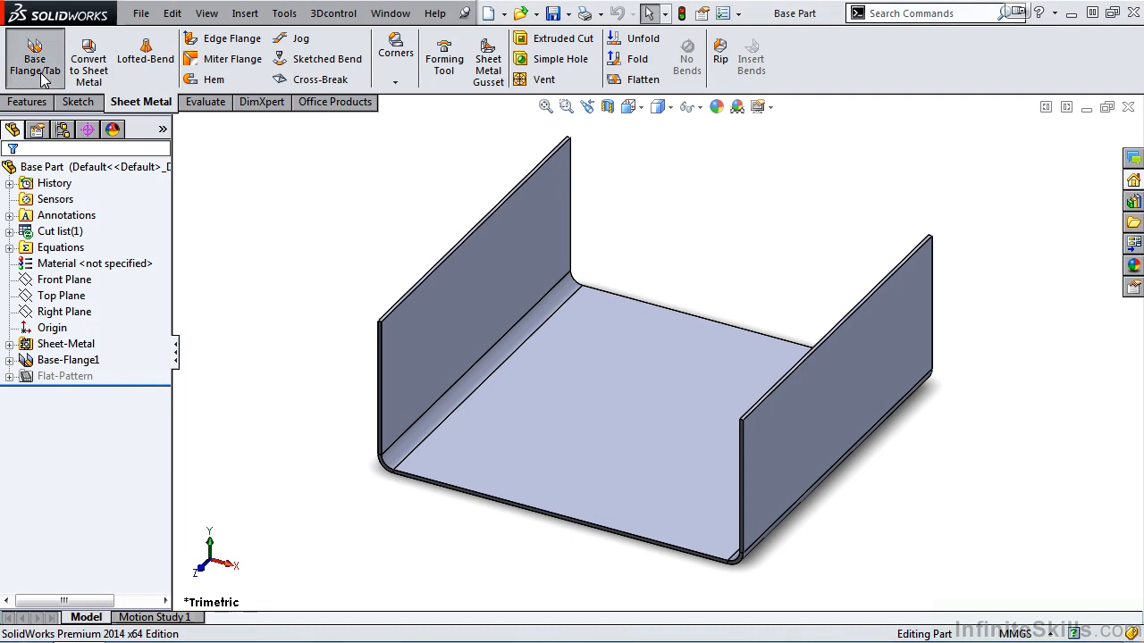
click(784, 424)
key(s)
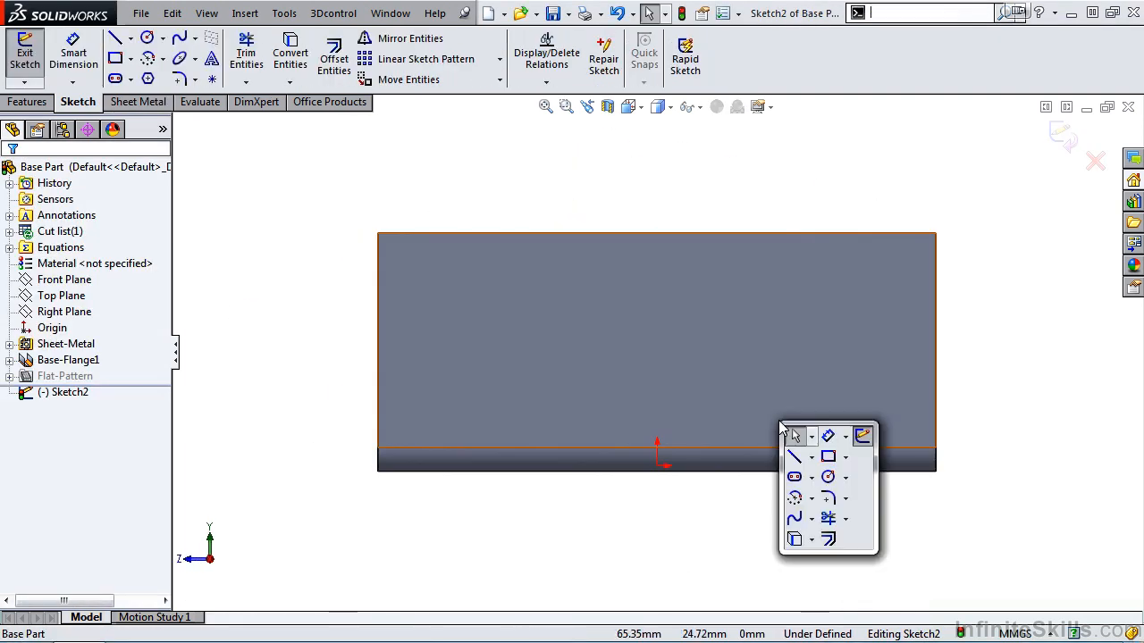
click(828, 456)
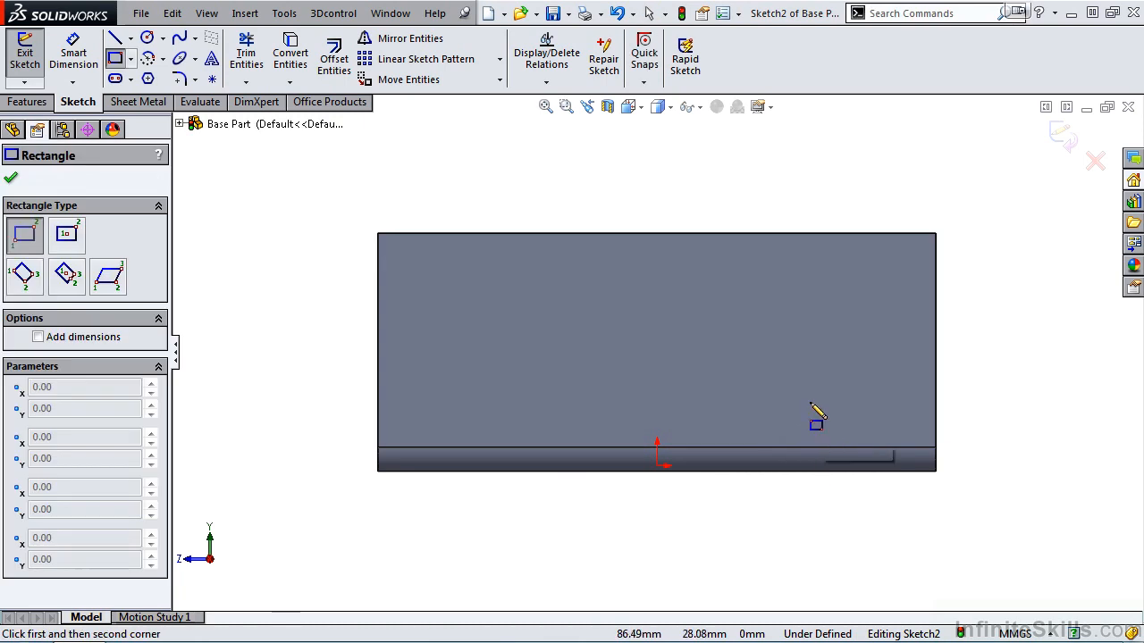
click(378, 364)
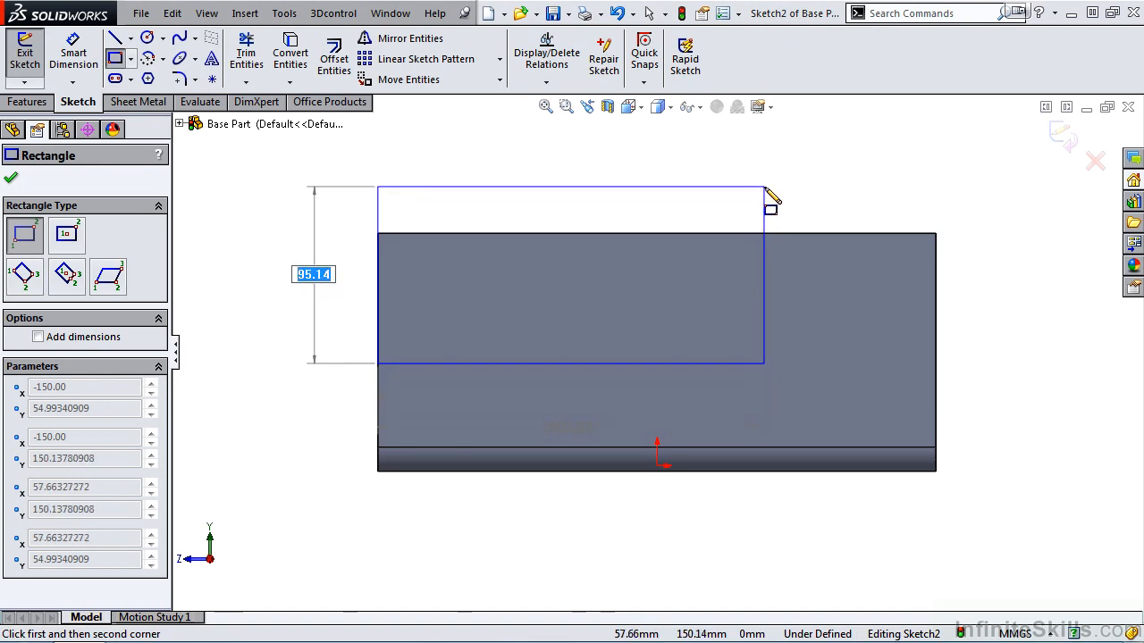
click(764, 187)
key(Escape)
Dimension the rectangle 200 mm wide and 100 mm high.
key(s)
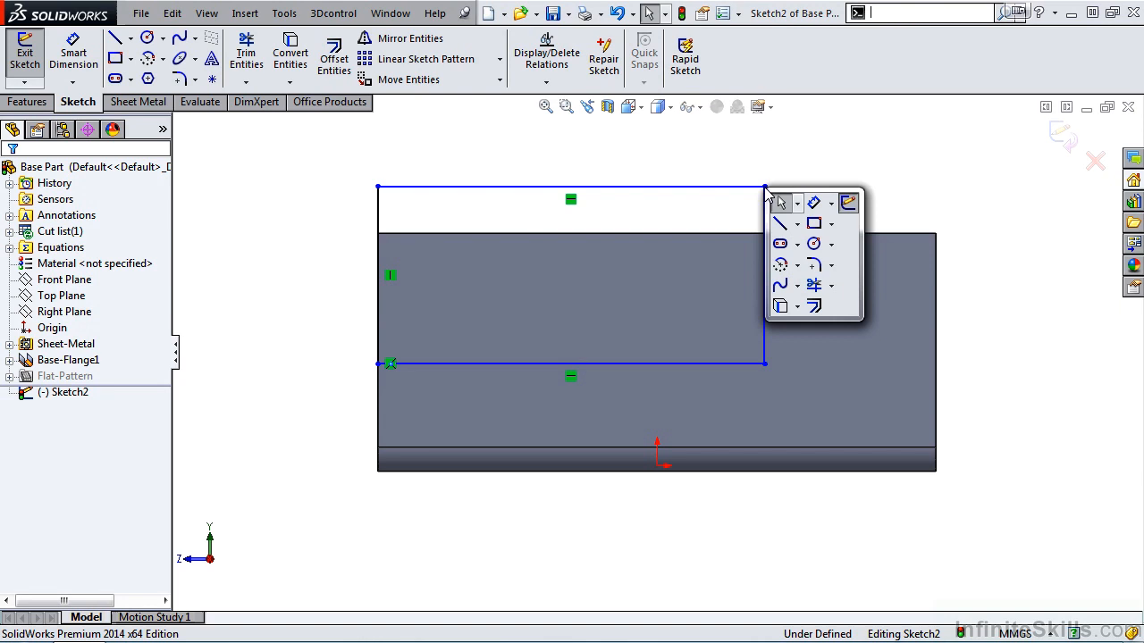
click(813, 204)
click(571, 187)
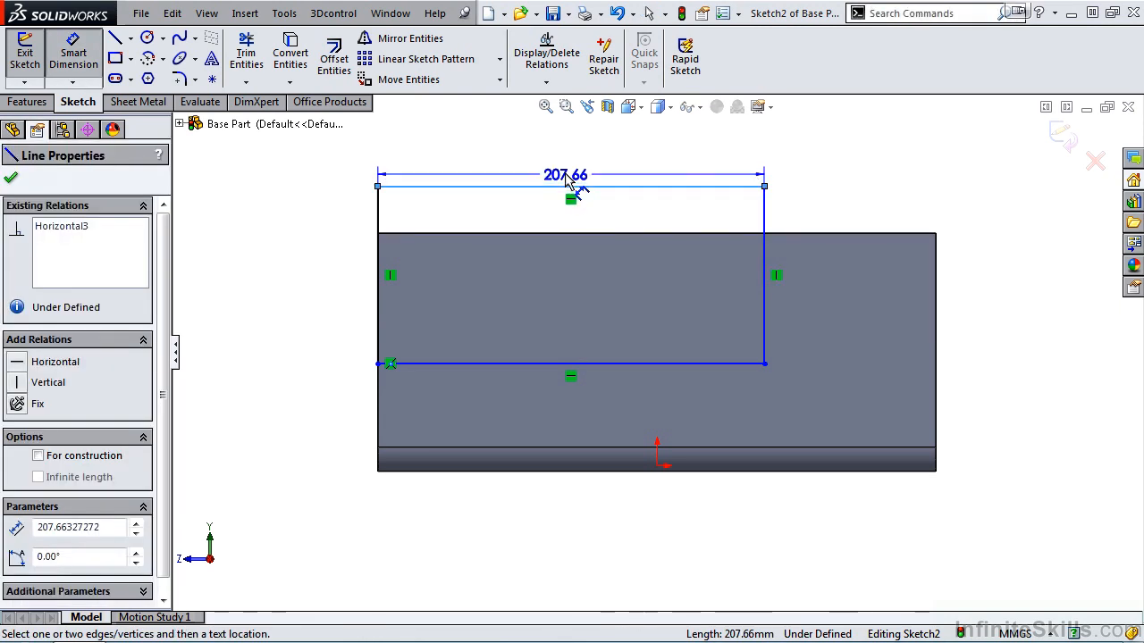
click(572, 166)
text(200)
click(498, 143)
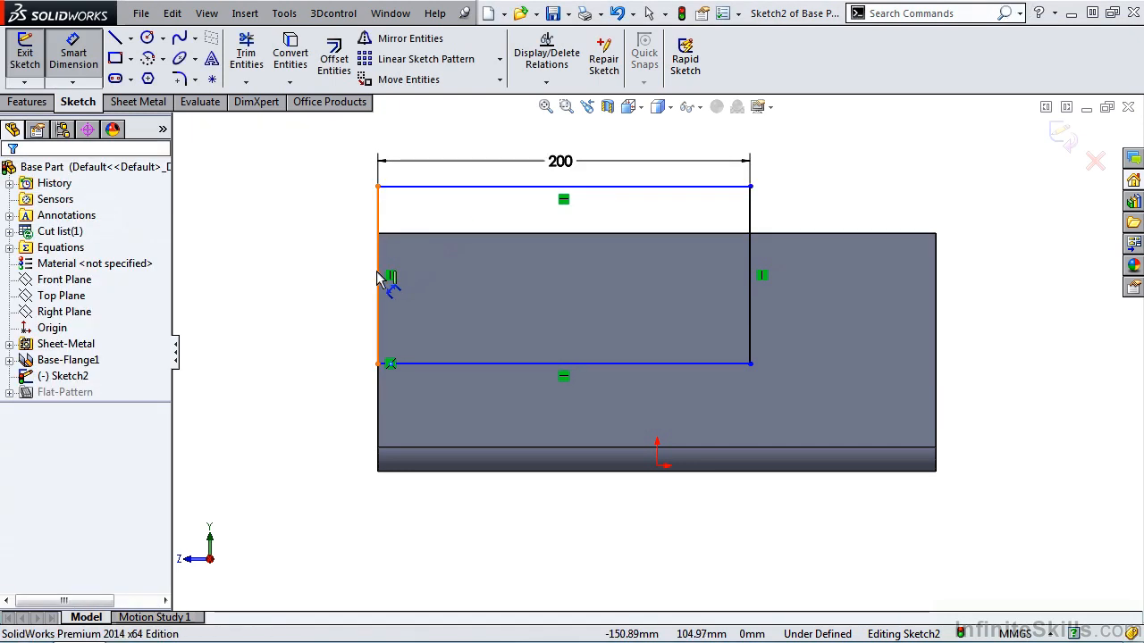
click(376, 271)
click(335, 279)
text(100.00mm)
click(264, 256)
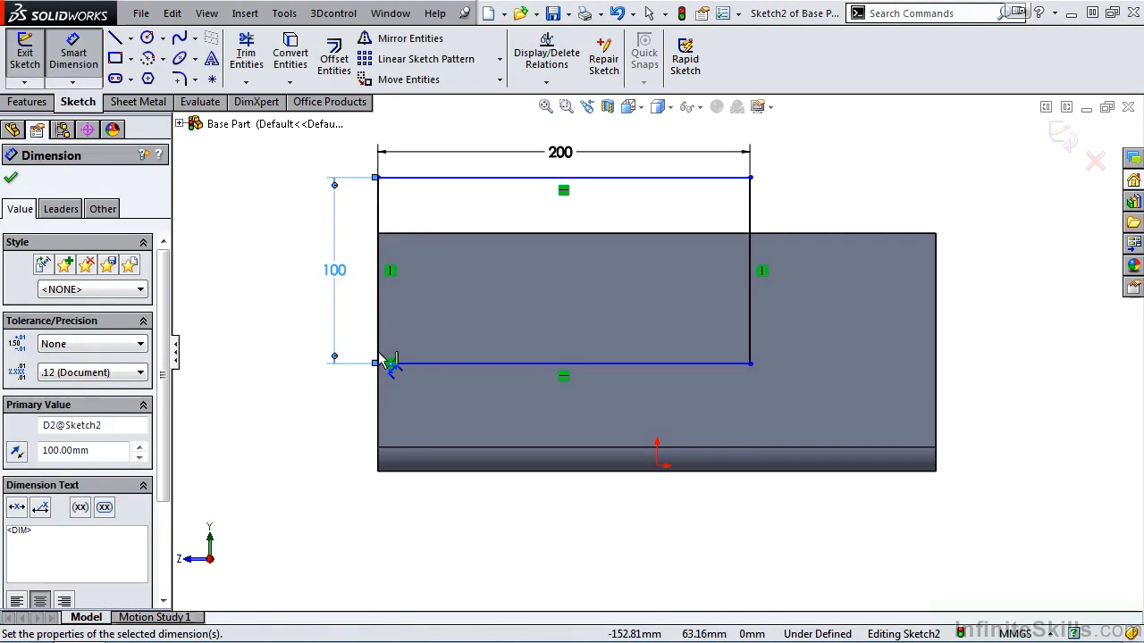
Dimension the rectangle's lower line 60 mm above the bottom edge of the part.
click(433, 366)
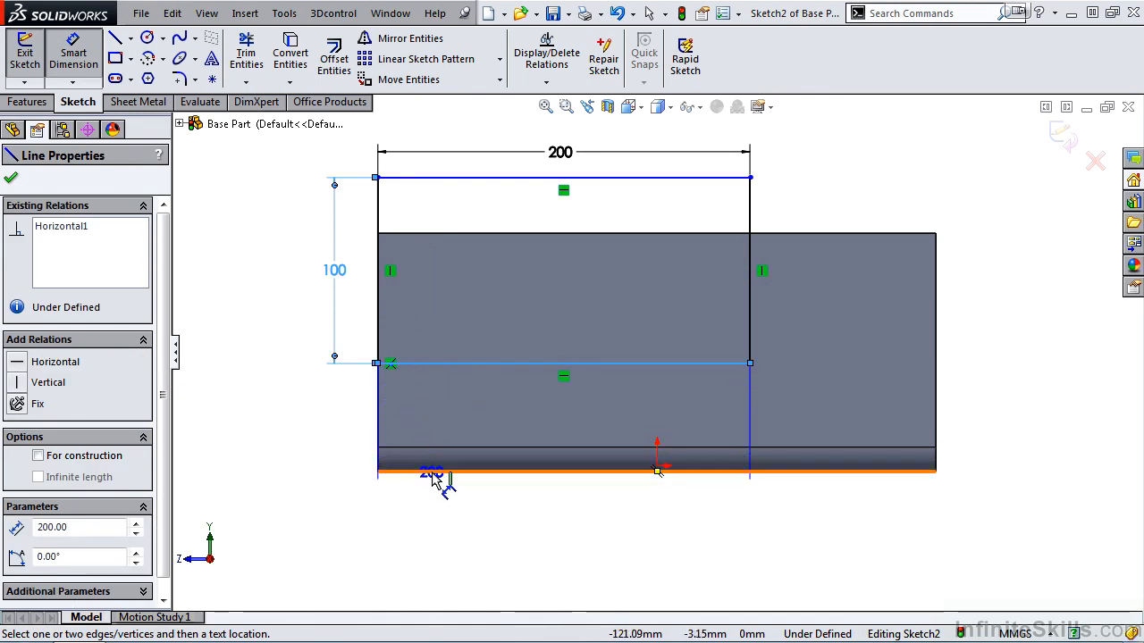
click(432, 472)
click(336, 420)
text(60)
click(265, 403)
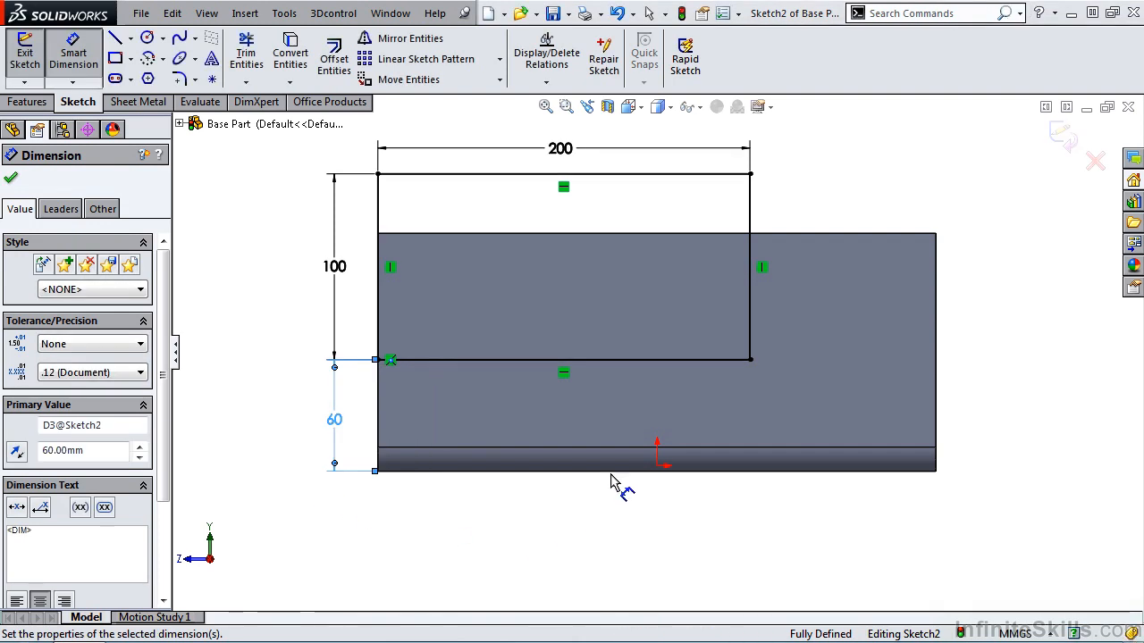
Create the tab from the finished sketch with reversed direction and Merge result off, and expand the Sheet-Metal folder in the feature tree.
click(1063, 143)
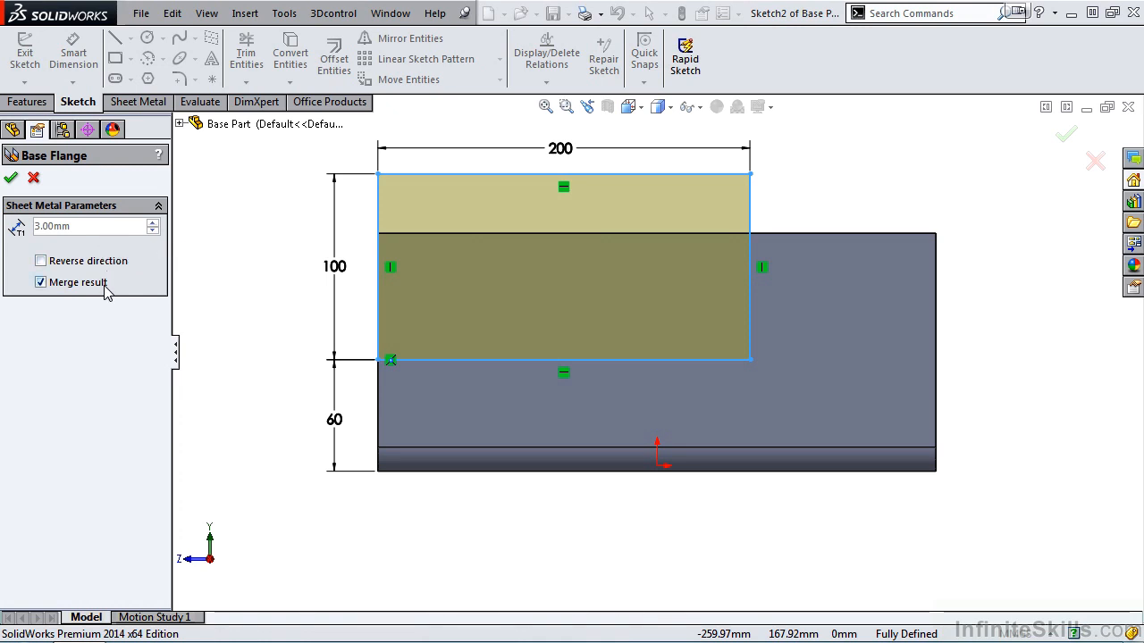
key(space)
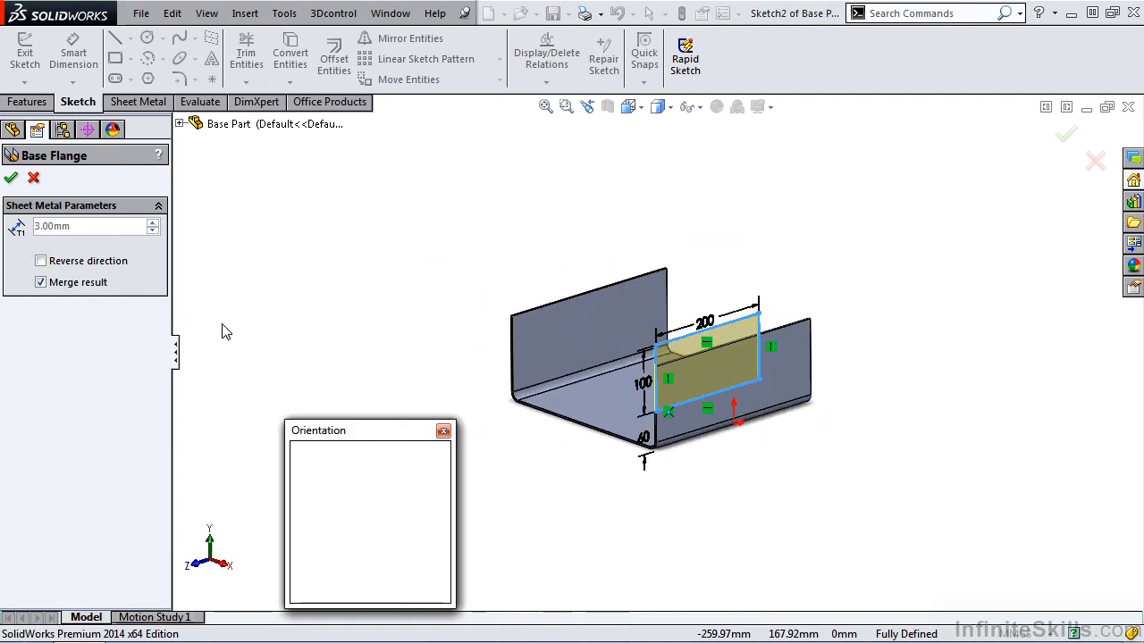
click(660, 316)
scroll(722, 455, down, 5)
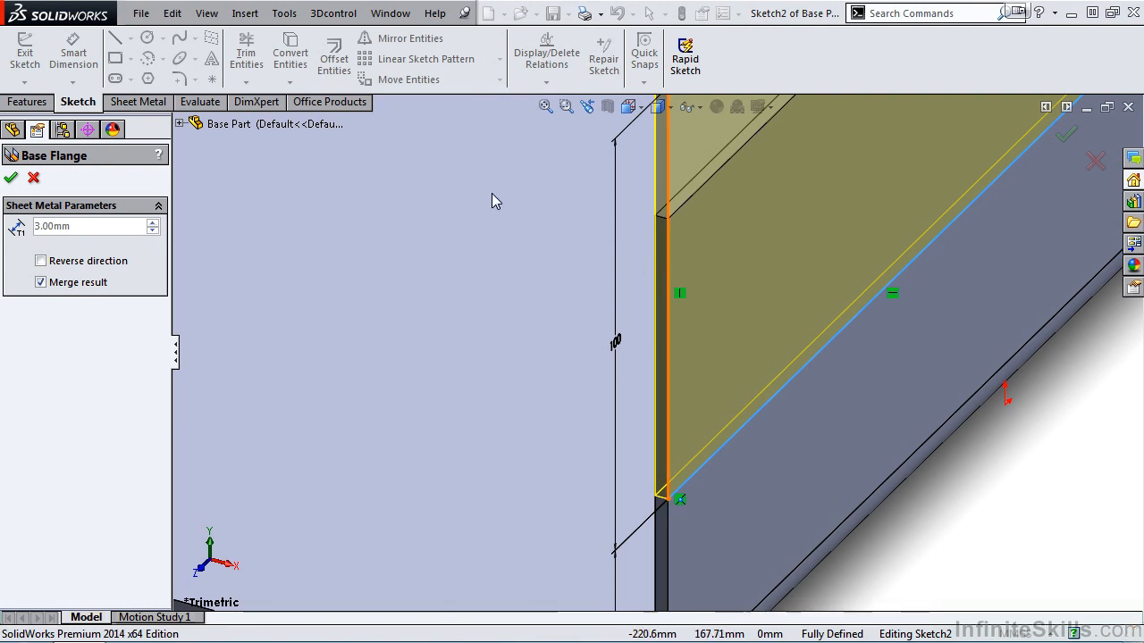
click(41, 261)
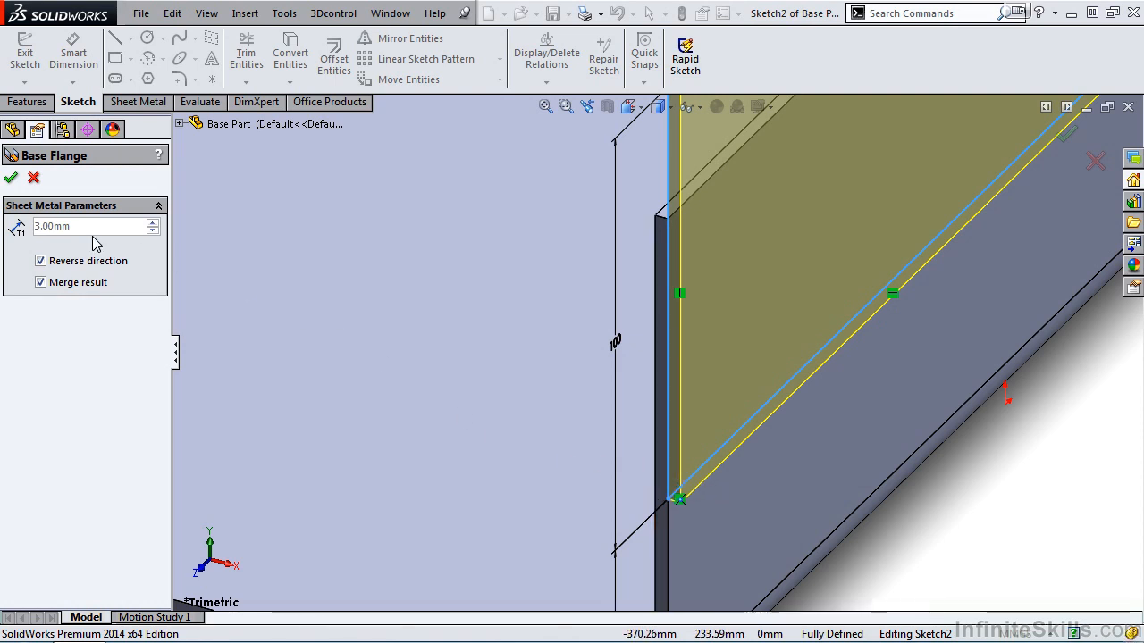
click(40, 282)
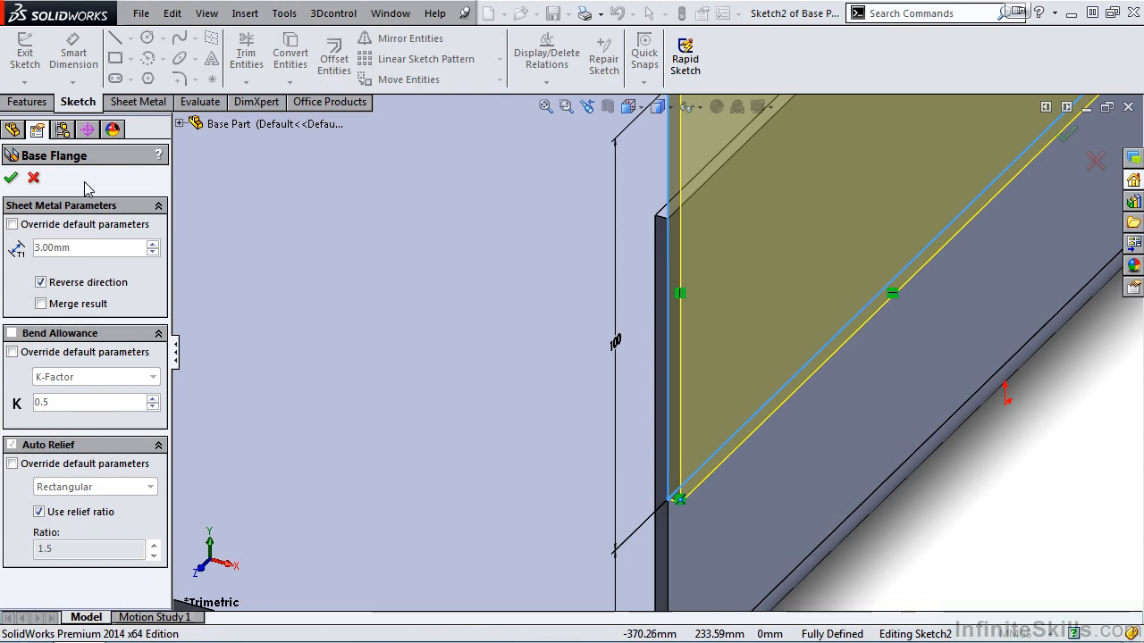
click(11, 177)
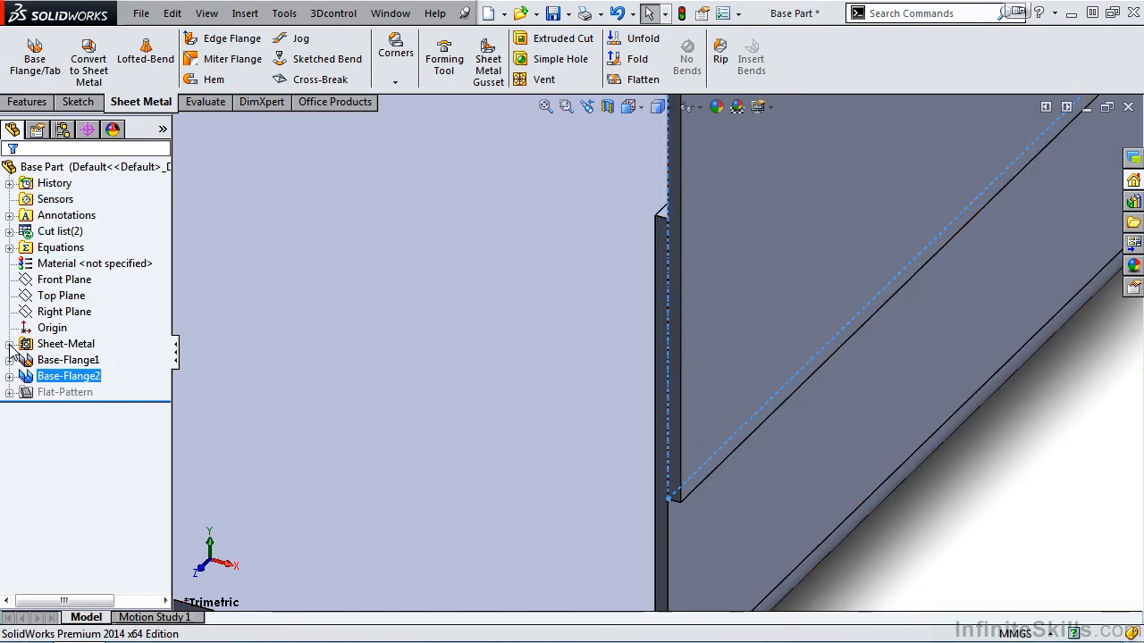
click(9, 344)
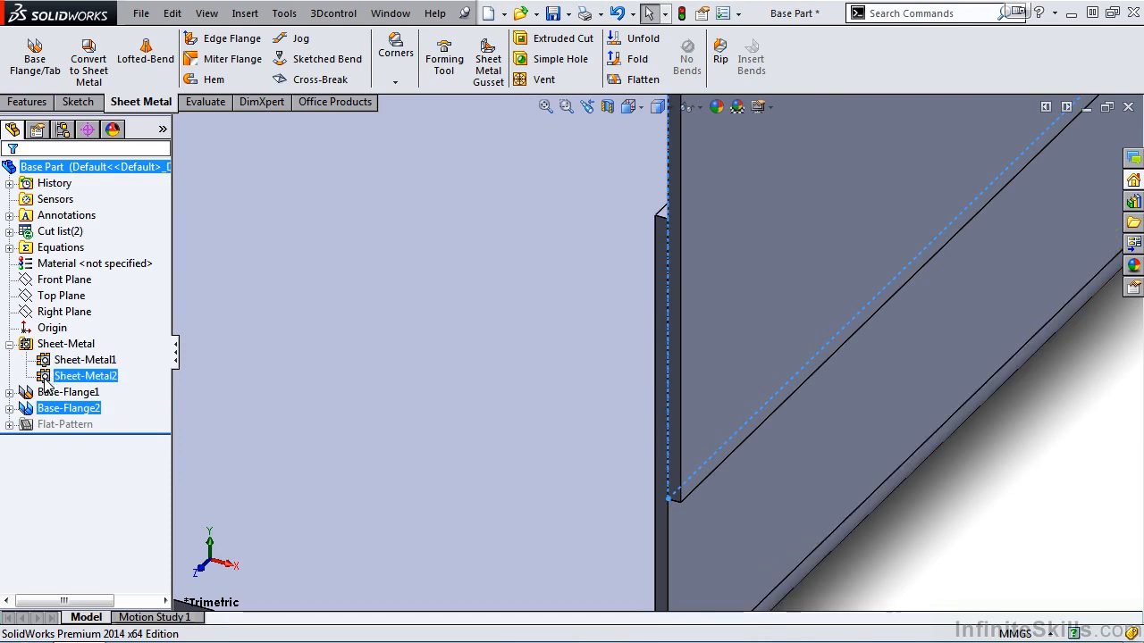
Start a Base Flange/Tab on the opposite wall's outer face and sketch a rectangle from the first tab's upper corner to the wall's vertical edge, about 98 mm high.
key(f)
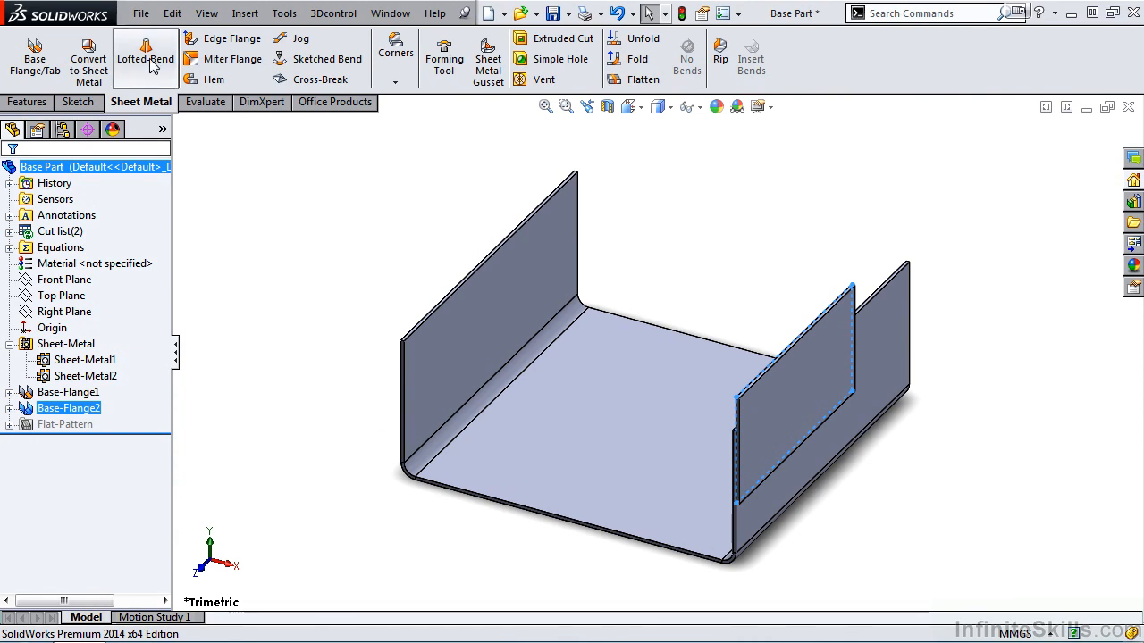
click(35, 55)
mouse_move(326, 444)
middle_down()
mouse_move(439, 505)
mouse_move(613, 459)
middle_up()
click(606, 445)
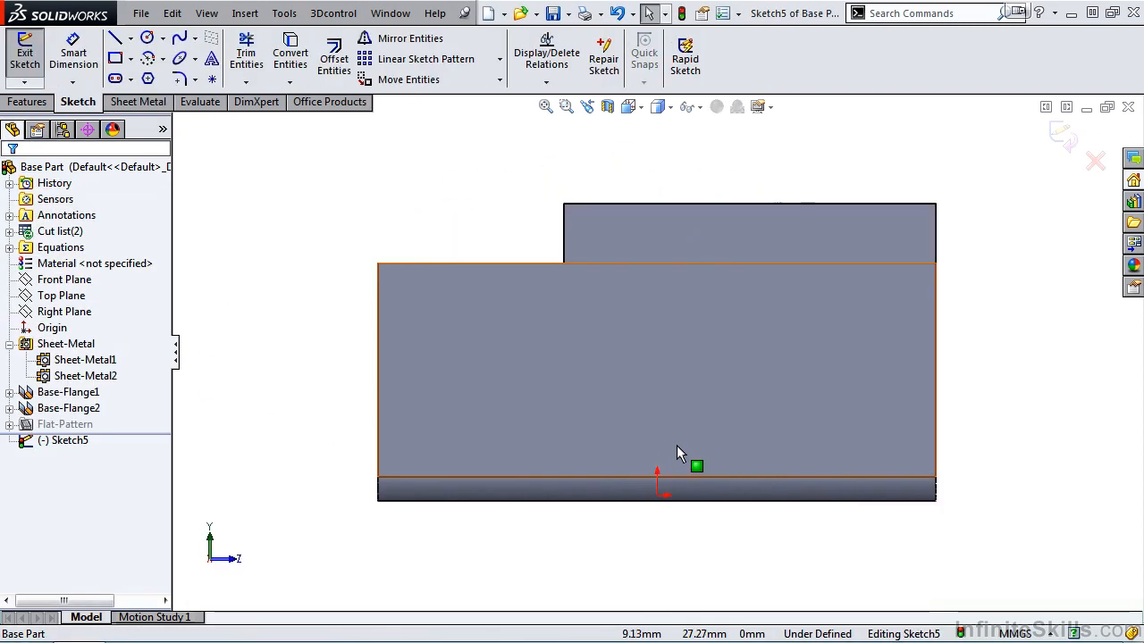
key(s)
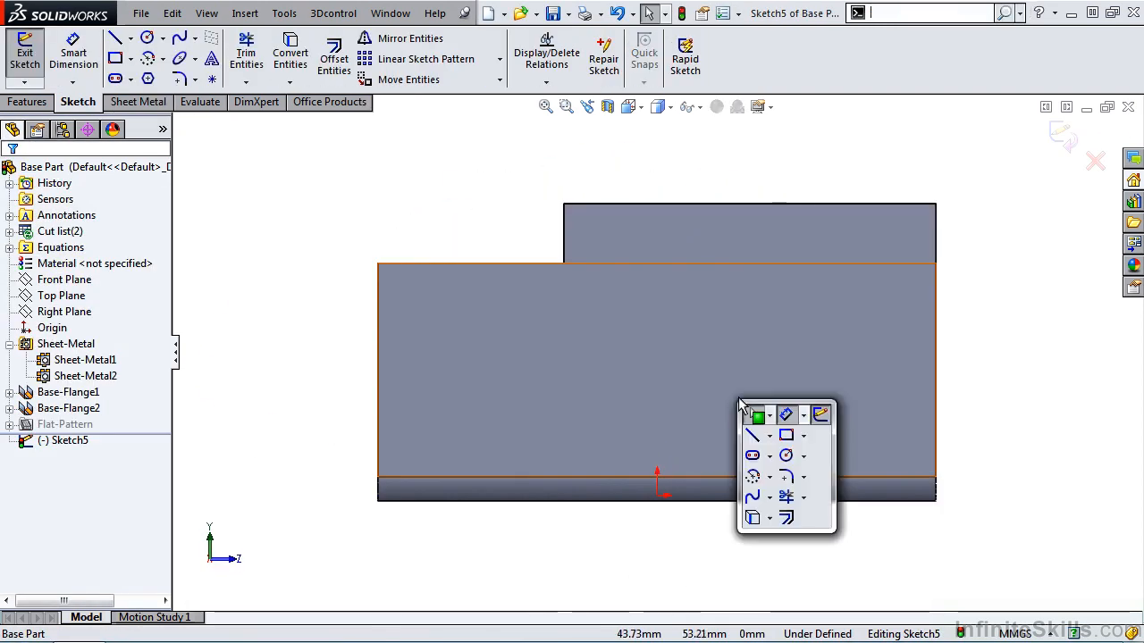
click(790, 435)
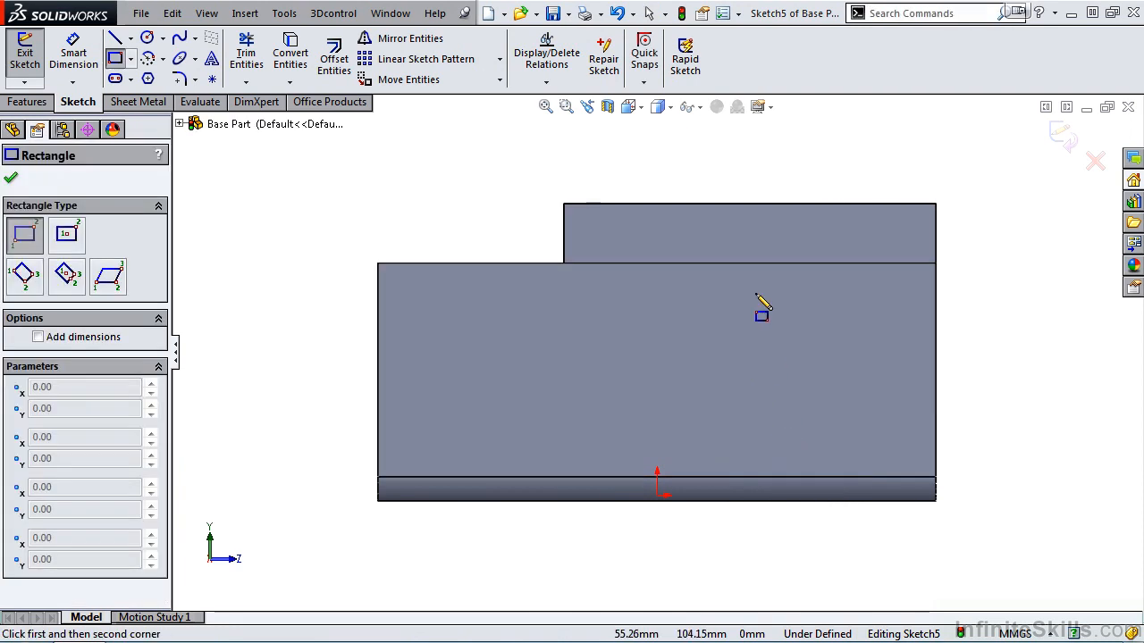
click(562, 205)
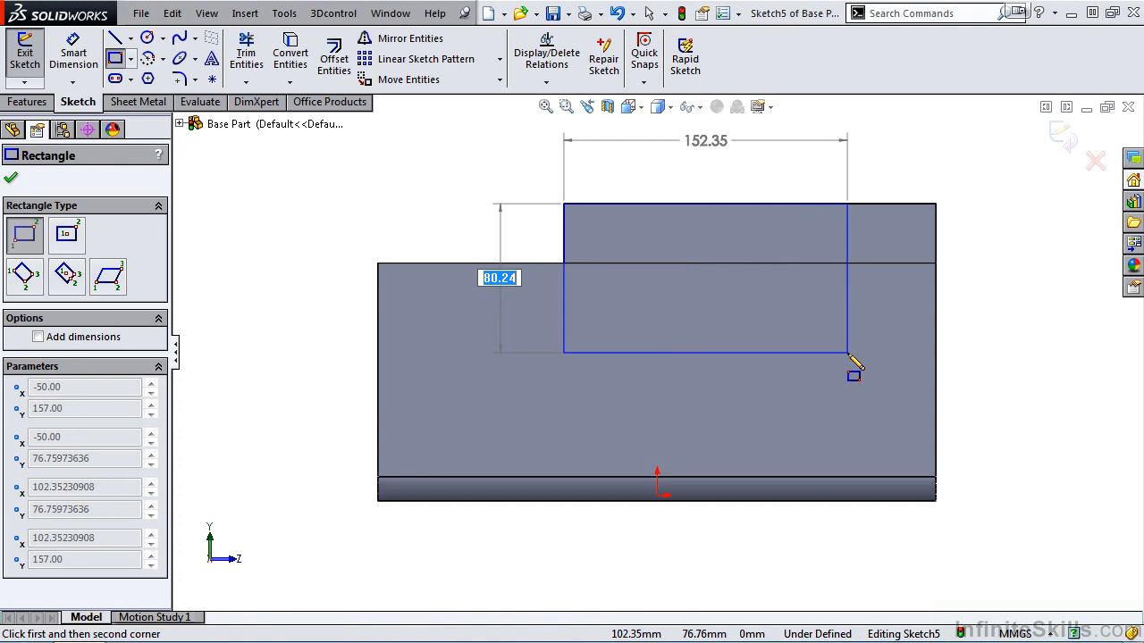
click(936, 386)
key(Escape)
Dimension the second rectangle's height as 100 mm.
key(s)
click(985, 400)
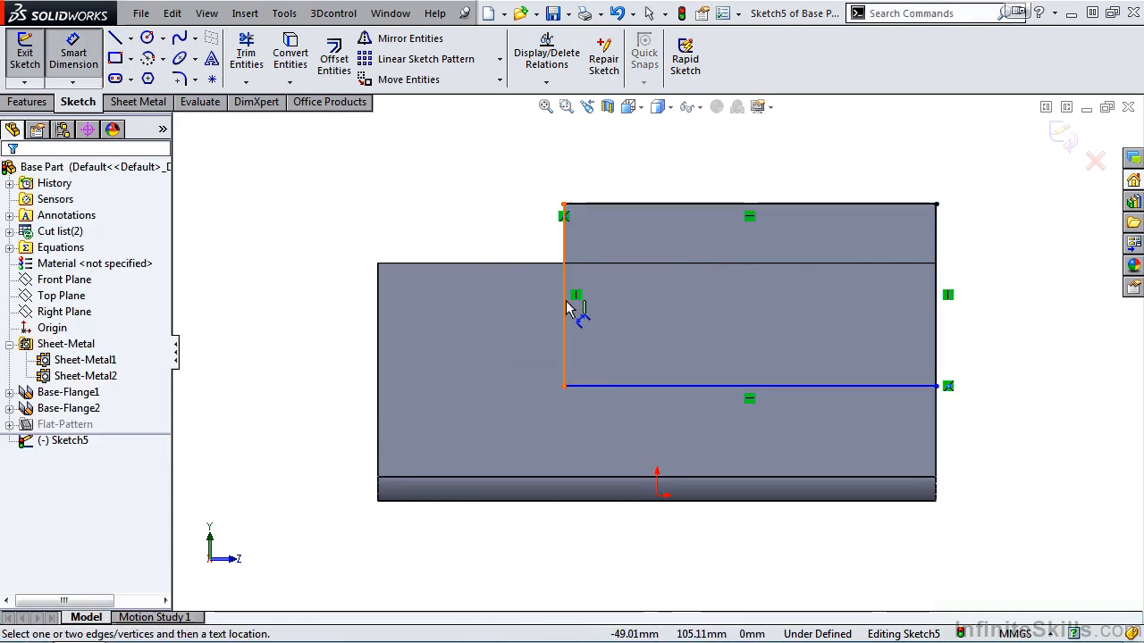
click(564, 311)
click(528, 308)
text(100)
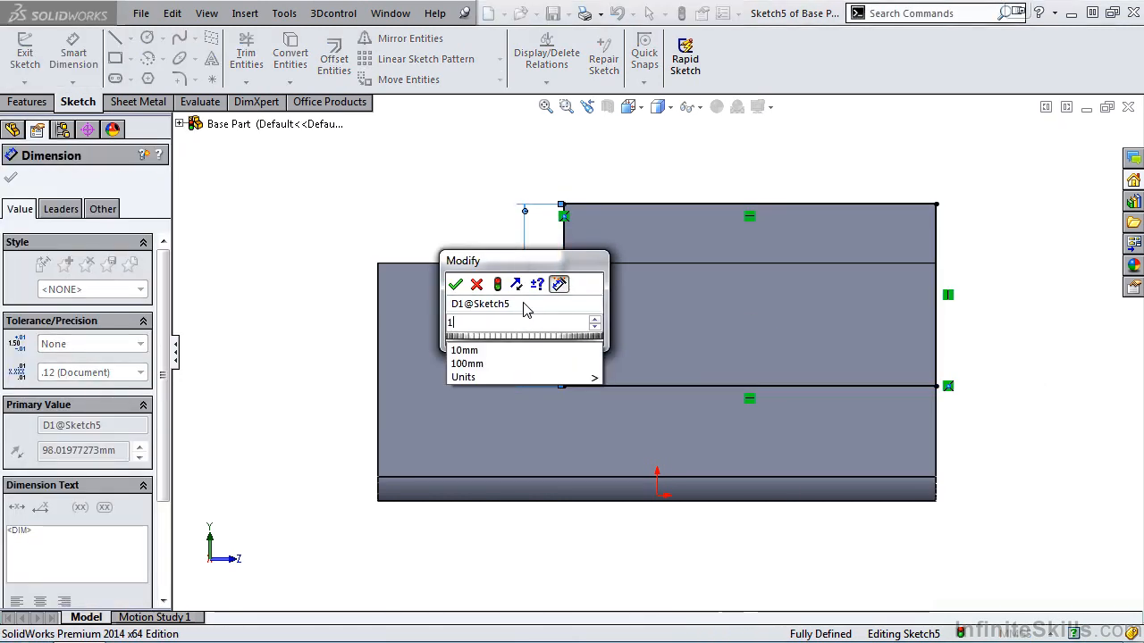
click(455, 284)
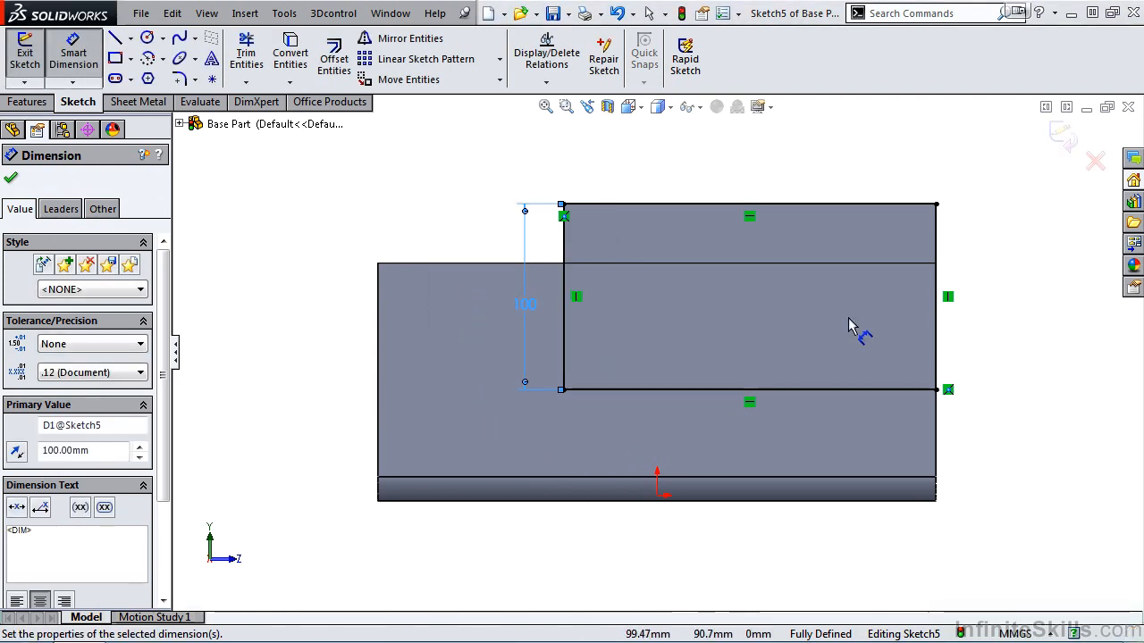
Create the second tab from the finished sketch with reversed direction and Merge result off, keeping it a separate body.
click(1061, 143)
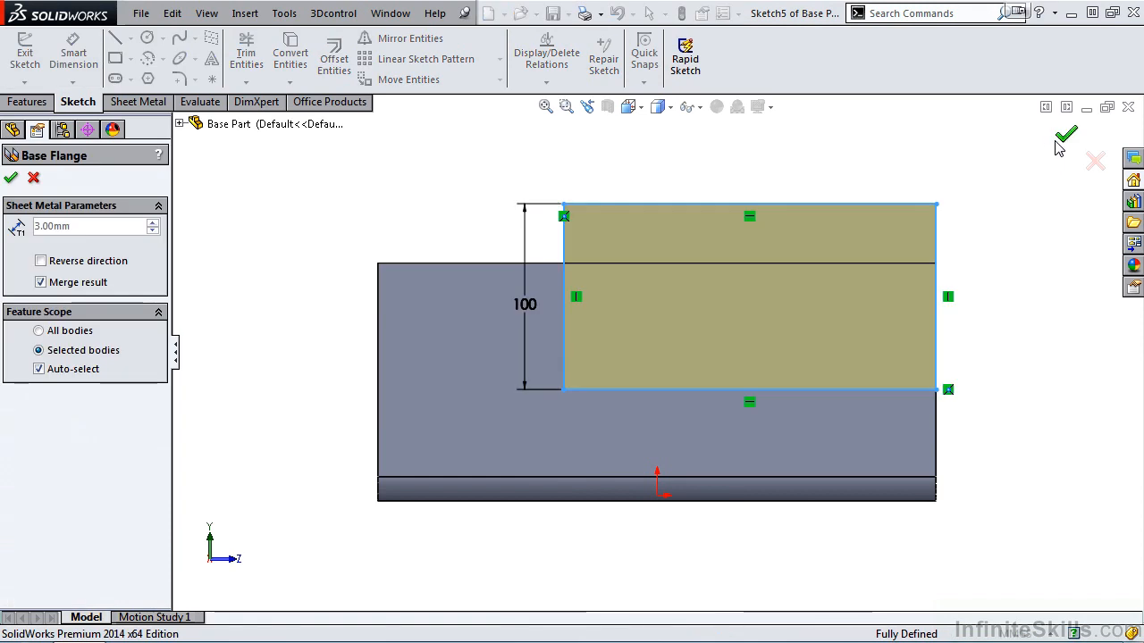
mouse_move(935, 477)
middle_down()
mouse_move(882, 457)
mouse_move(878, 521)
mouse_move(830, 533)
mouse_move(578, 509)
middle_up()
scroll(552, 534, down, 2)
scroll(552, 533, down, 2)
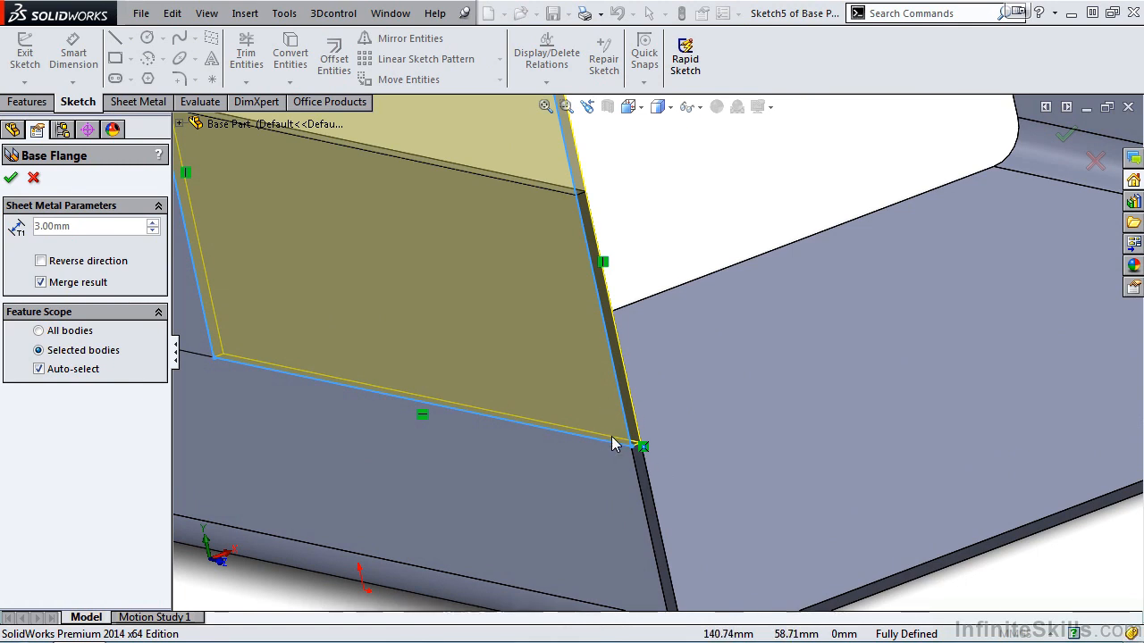
click(42, 261)
click(41, 283)
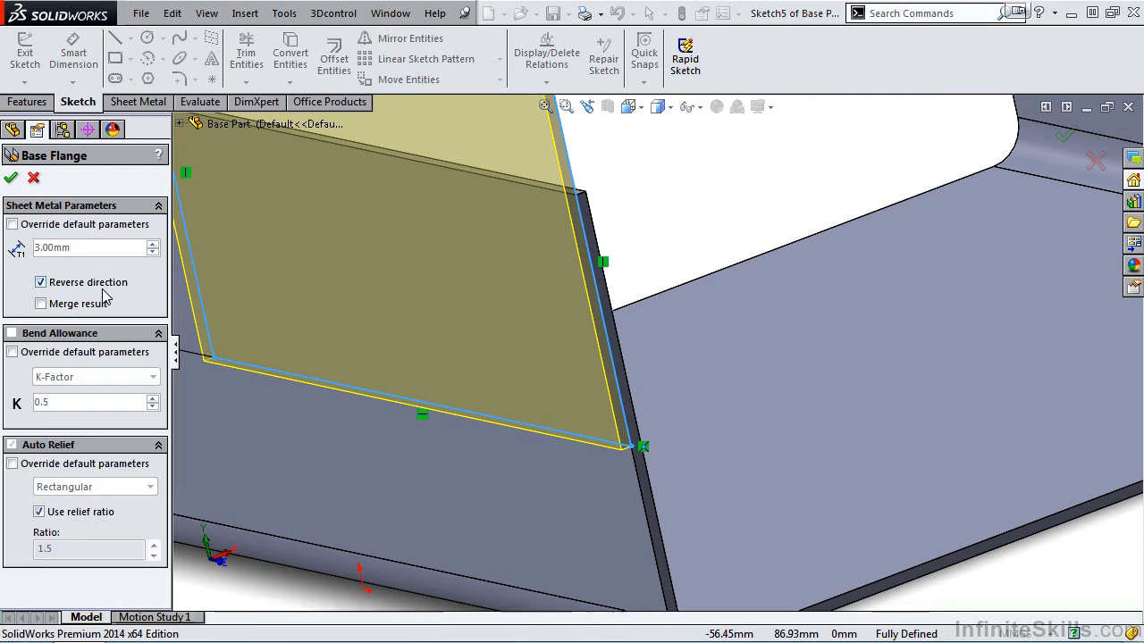
click(10, 176)
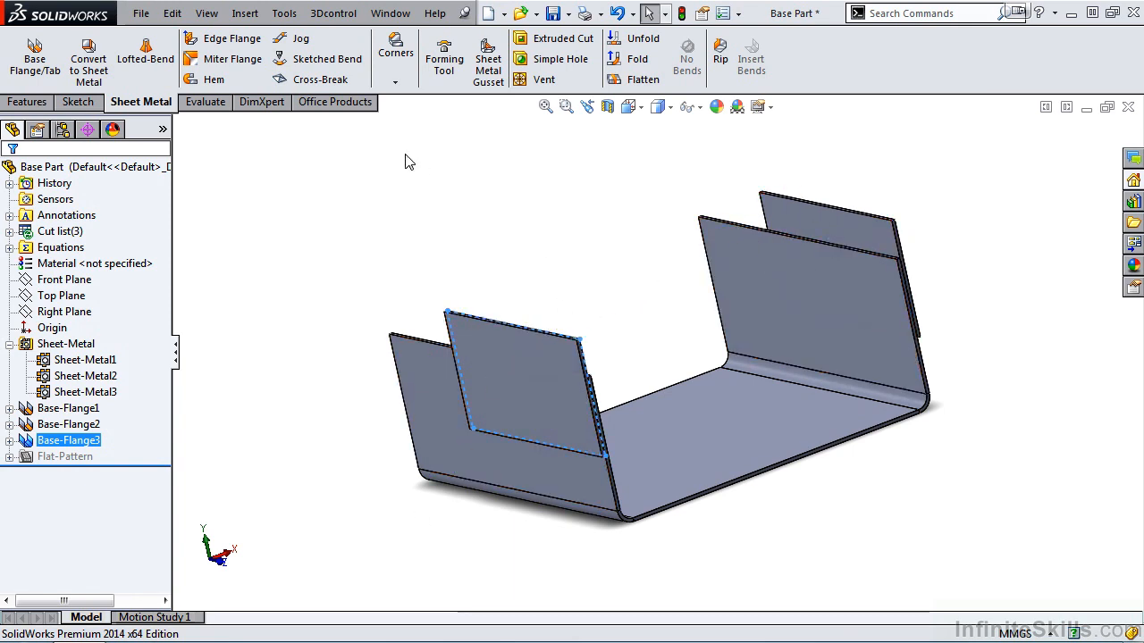
Create an edge flange from the near tab's top edge to the opposite tab's top edge with length option Up To Edge And Merge.
click(223, 43)
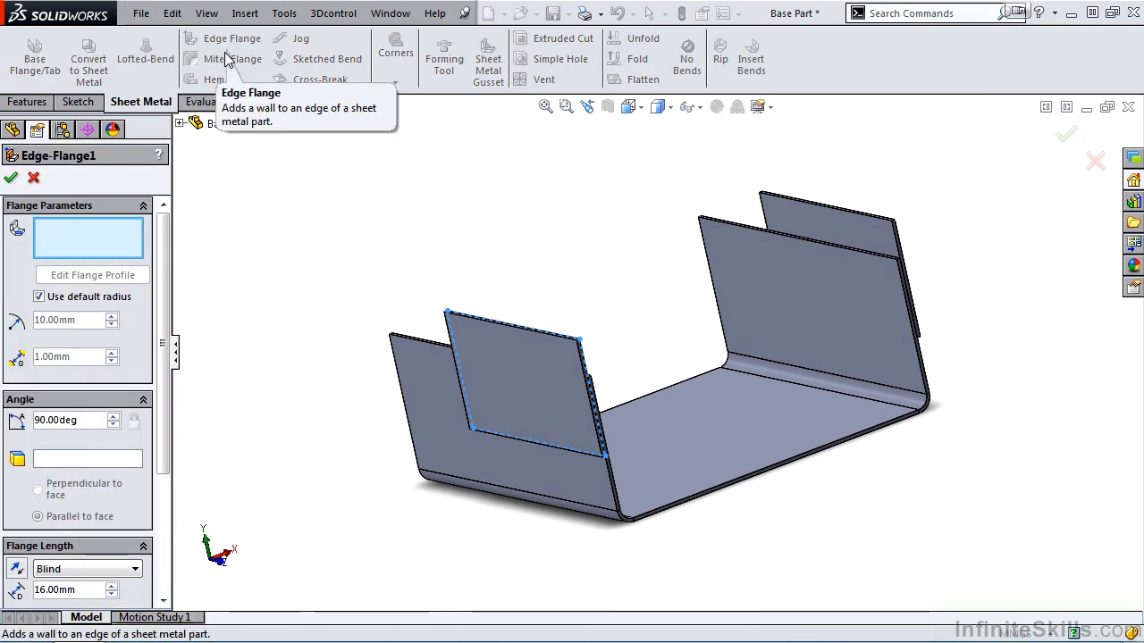
click(519, 334)
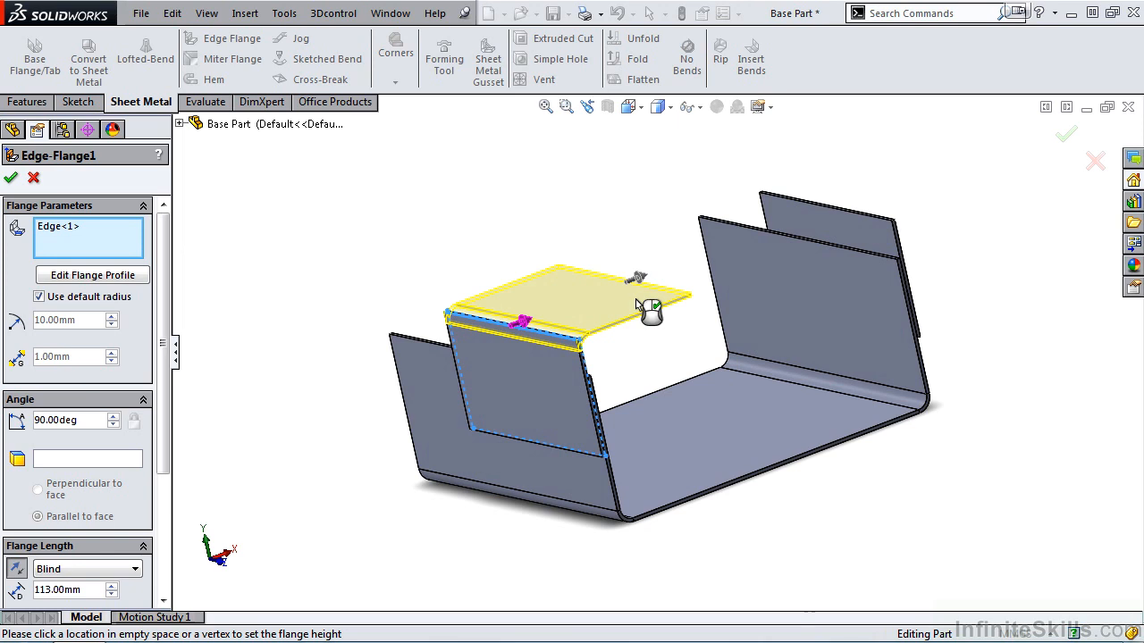
drag(163, 255, 164, 393)
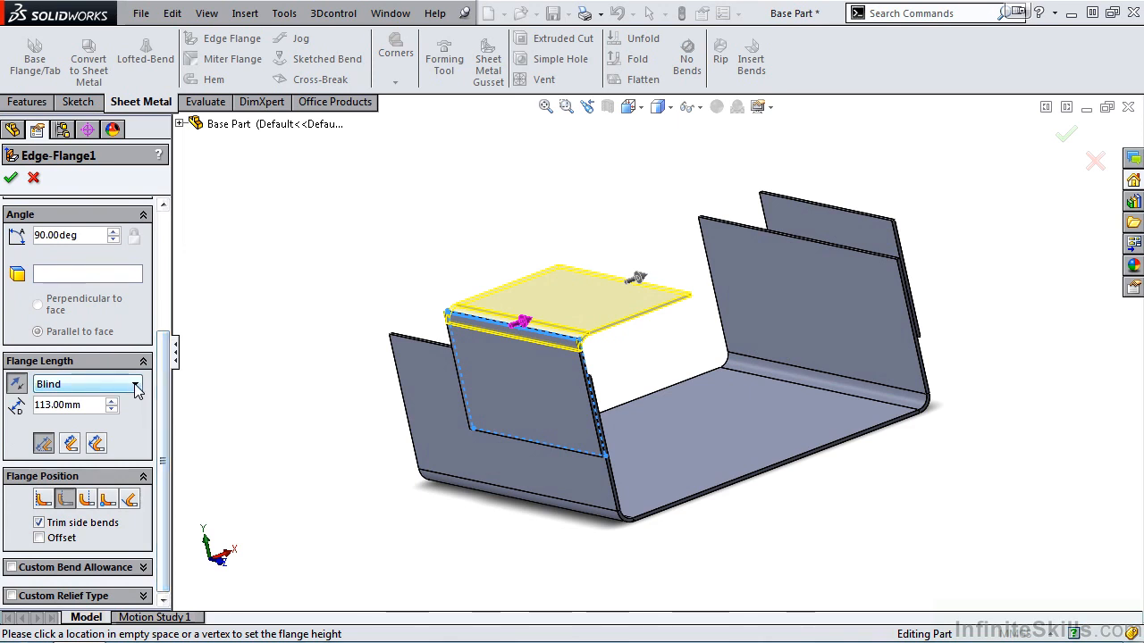
click(135, 384)
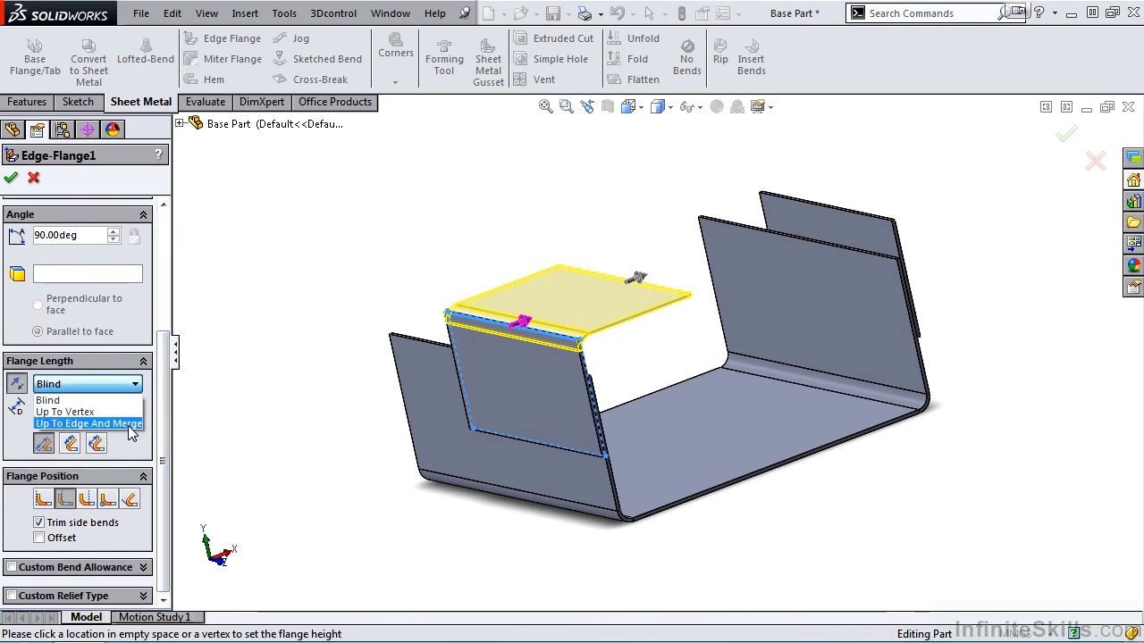
click(129, 424)
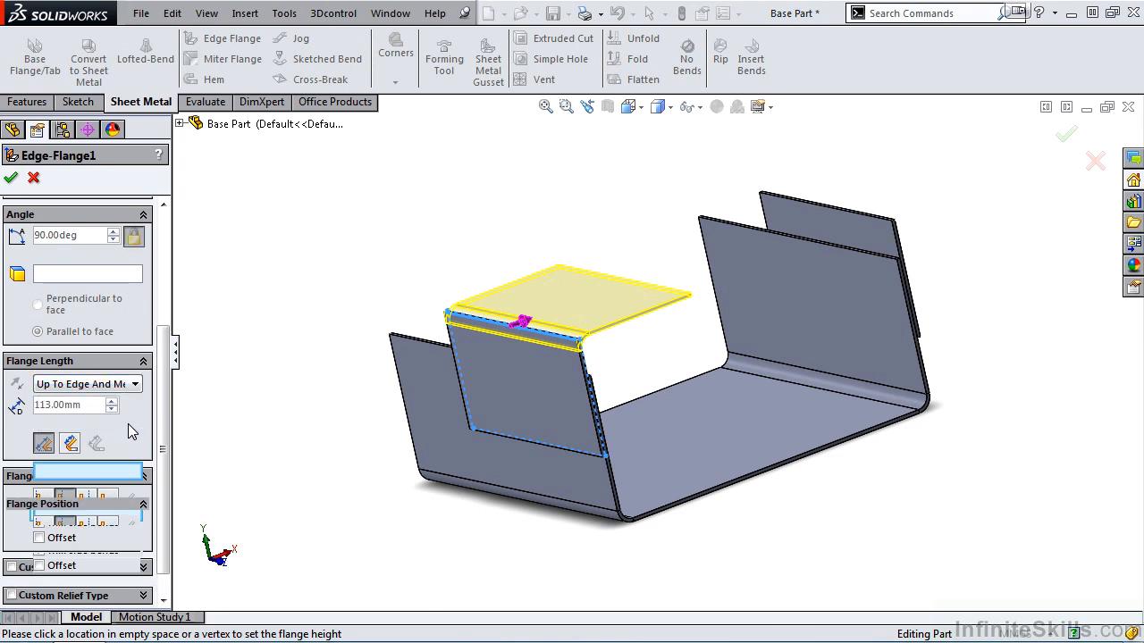
click(846, 212)
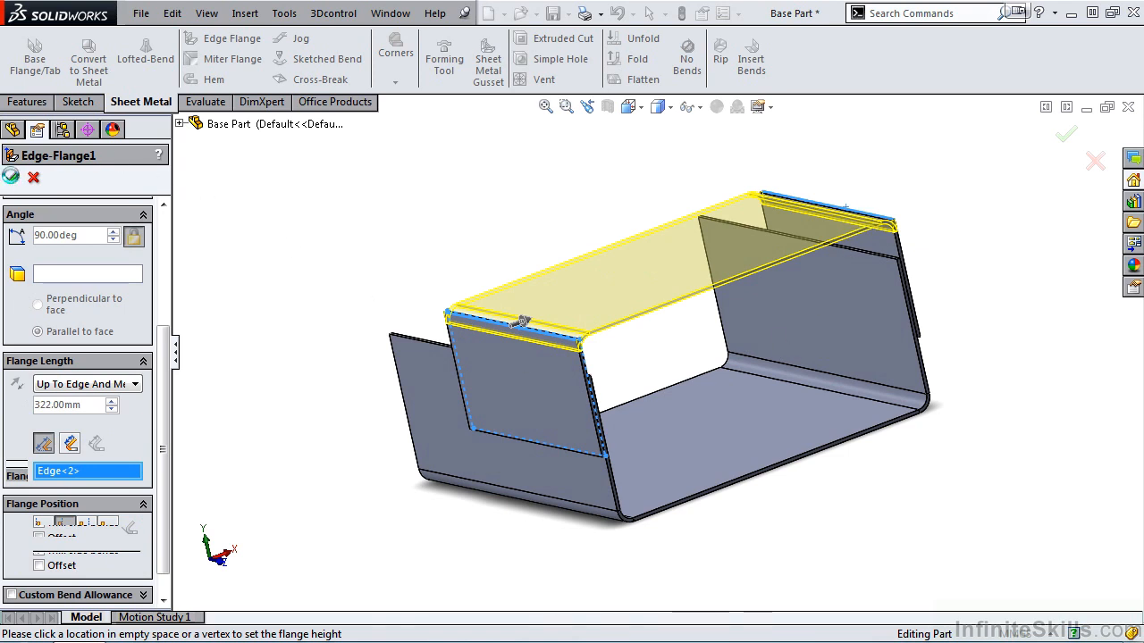
click(14, 181)
Examine the definitions in the Sheet-Metal folder and expand Sheet-Metal3 to see what is nested under it.
click(74, 362)
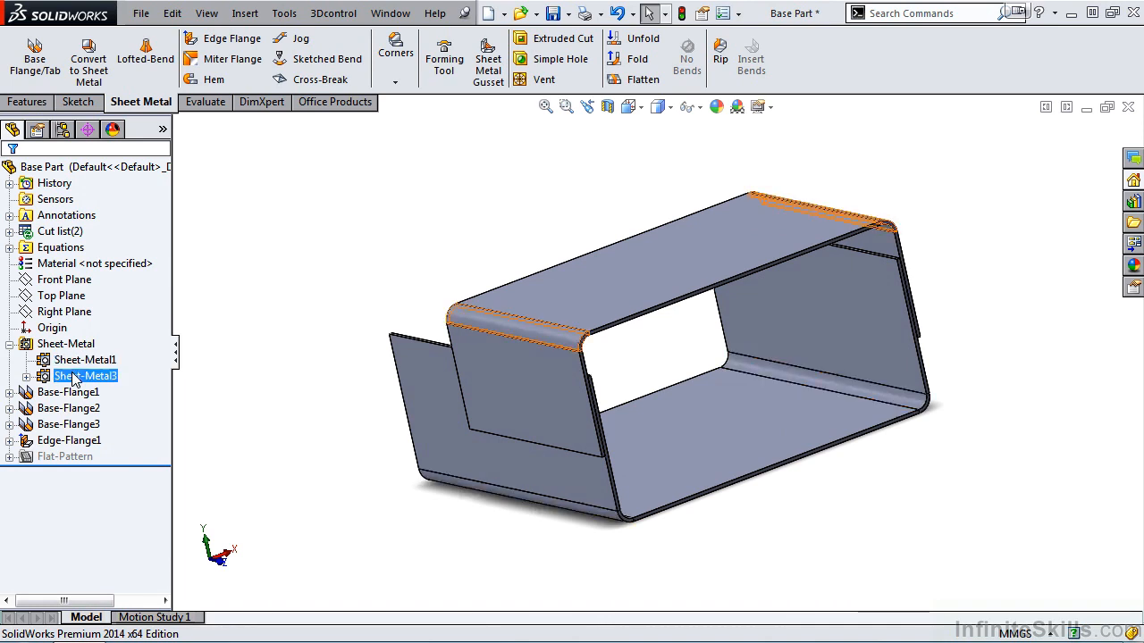
click(79, 377)
right_click(79, 384)
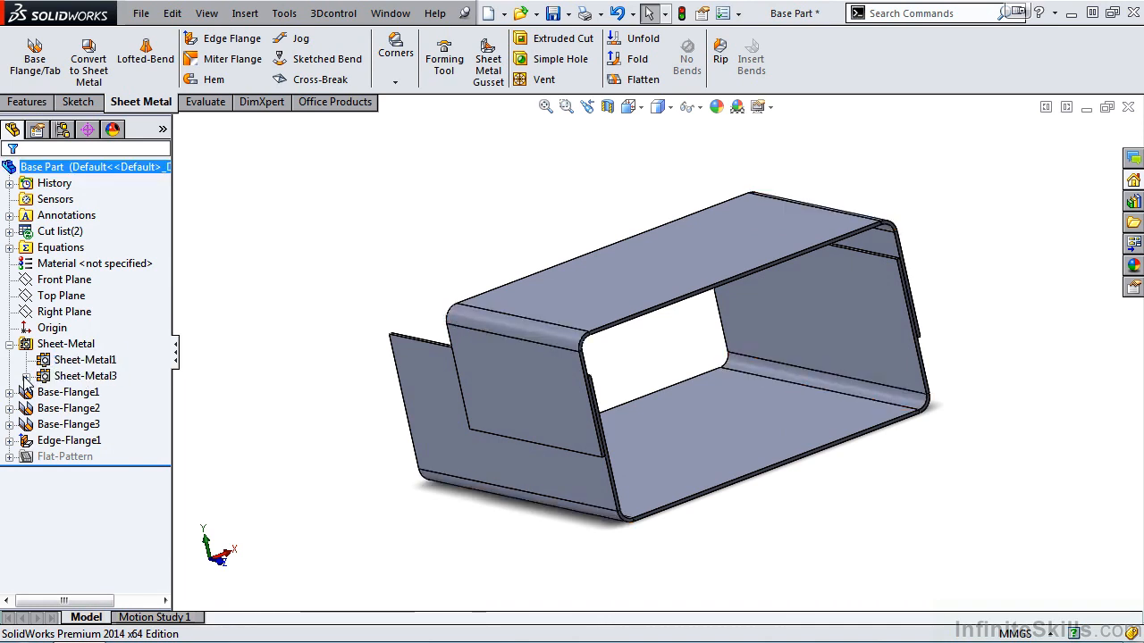
click(27, 376)
click(100, 392)
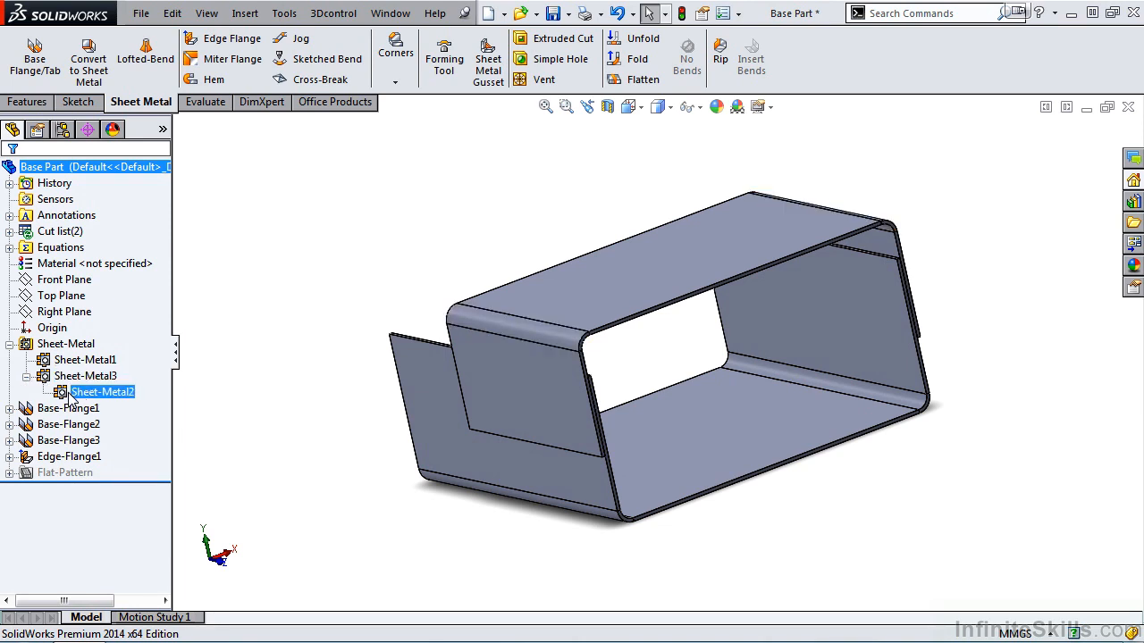
click(68, 378)
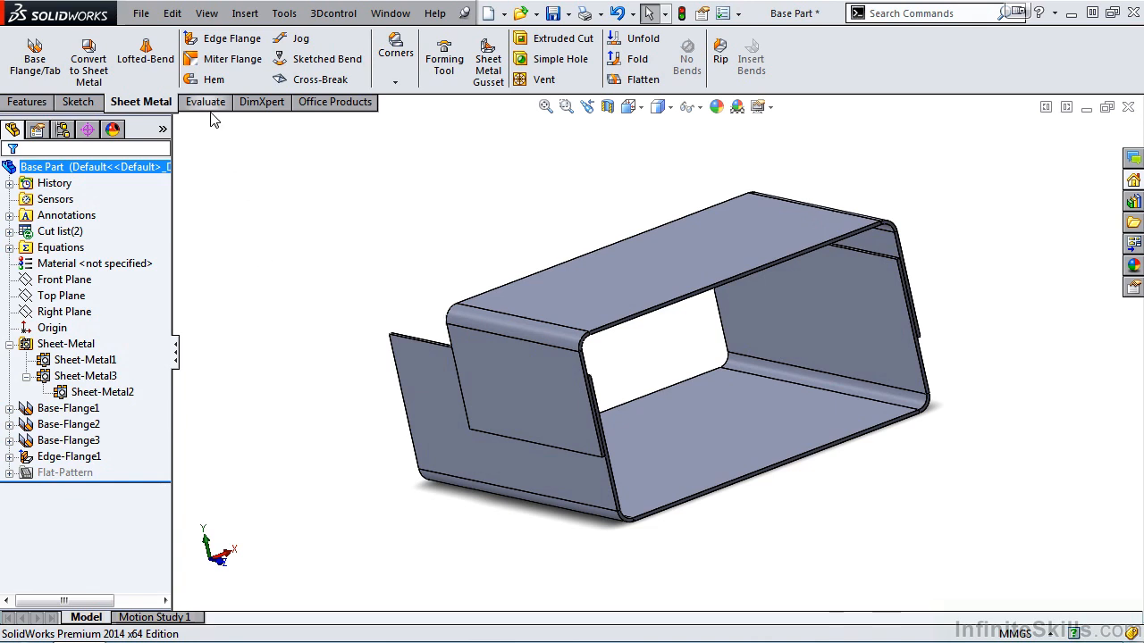
Start a Hem on the bridged body's tab front vertical edge and reverse its direction so it folds inward around the channel wall.
click(214, 81)
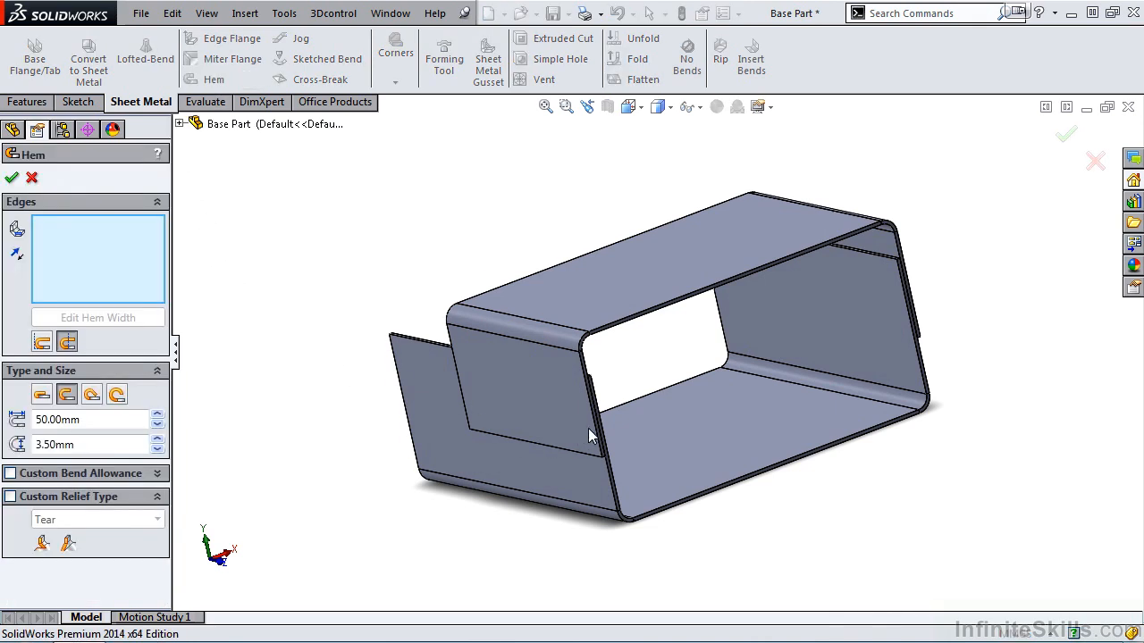
click(596, 429)
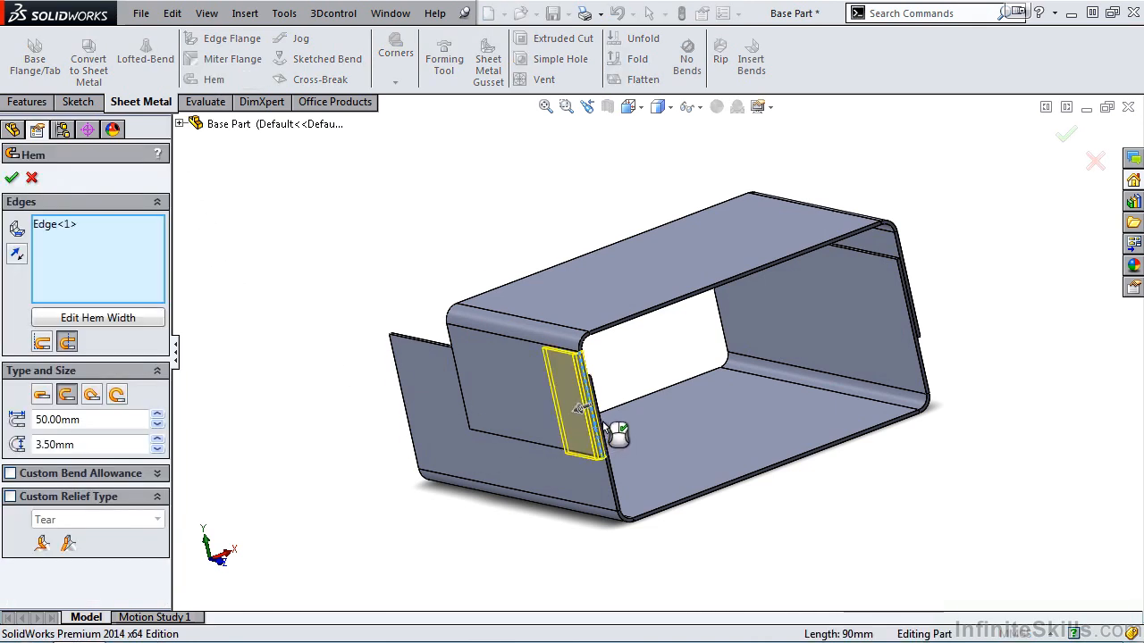
scroll(602, 423, down, 5)
middle_drag(602, 413, 572, 369)
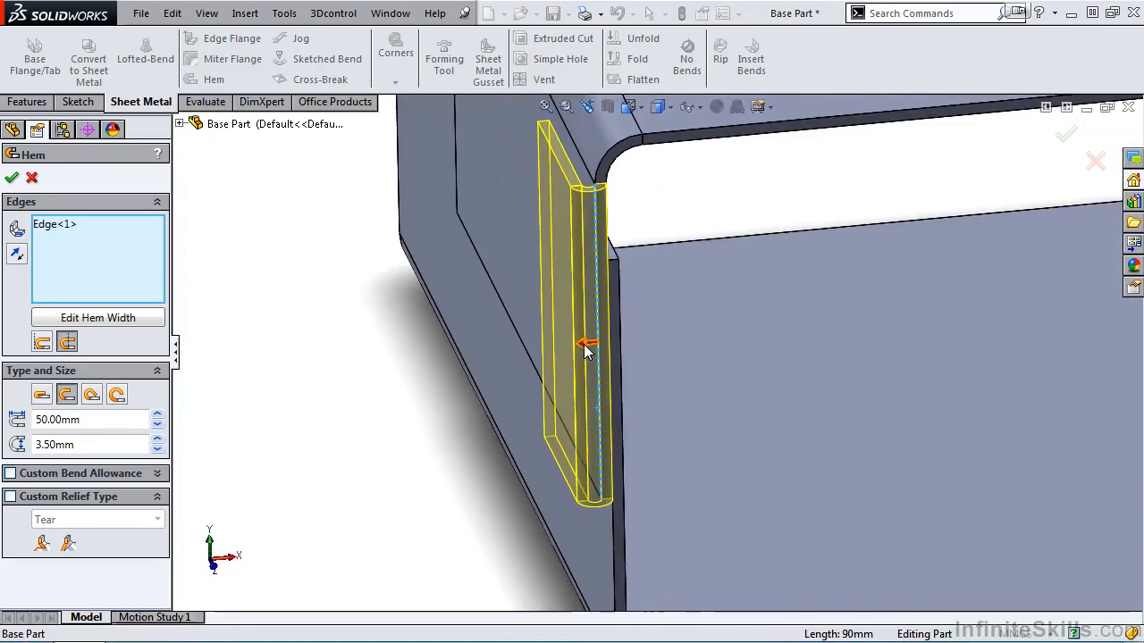
click(586, 347)
middle_drag(658, 403, 611, 414)
scroll(611, 415, up, 3)
scroll(382, 345, down, 3)
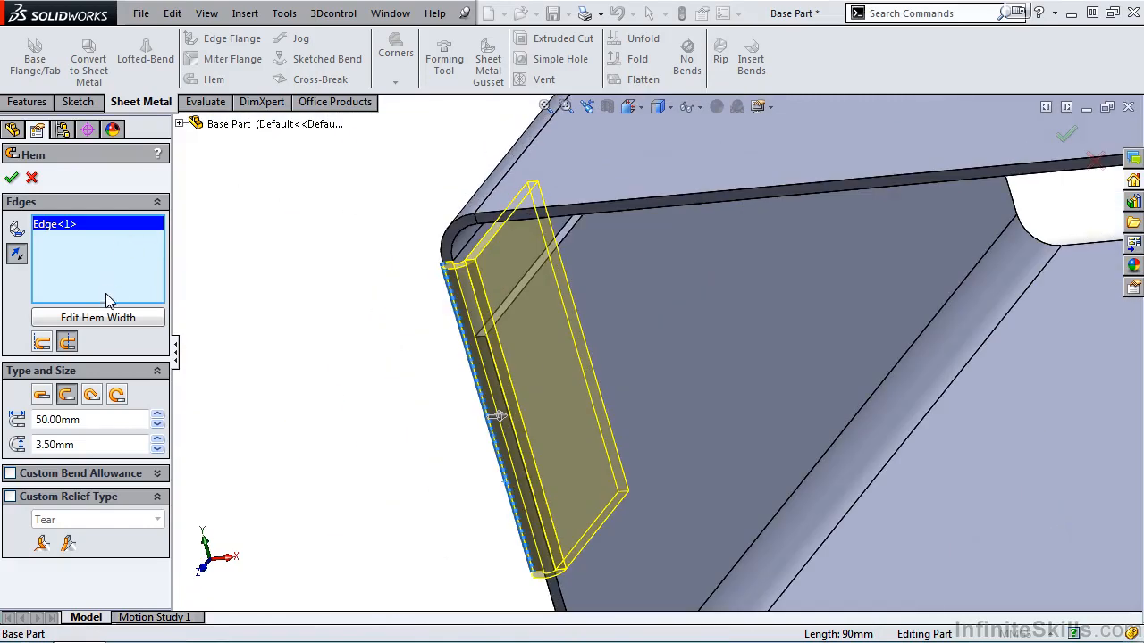
Edit the hem width profile by making its upper endpoint coincident with the channel wall's upper corner vertex, and finish the hem.
click(109, 317)
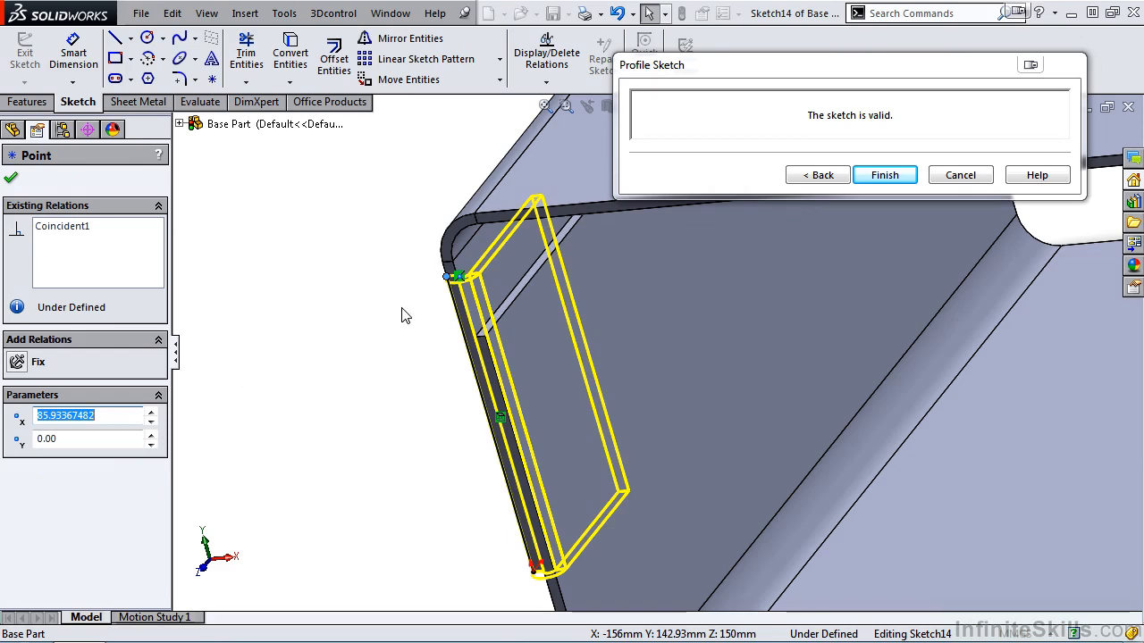
drag(446, 277, 446, 276)
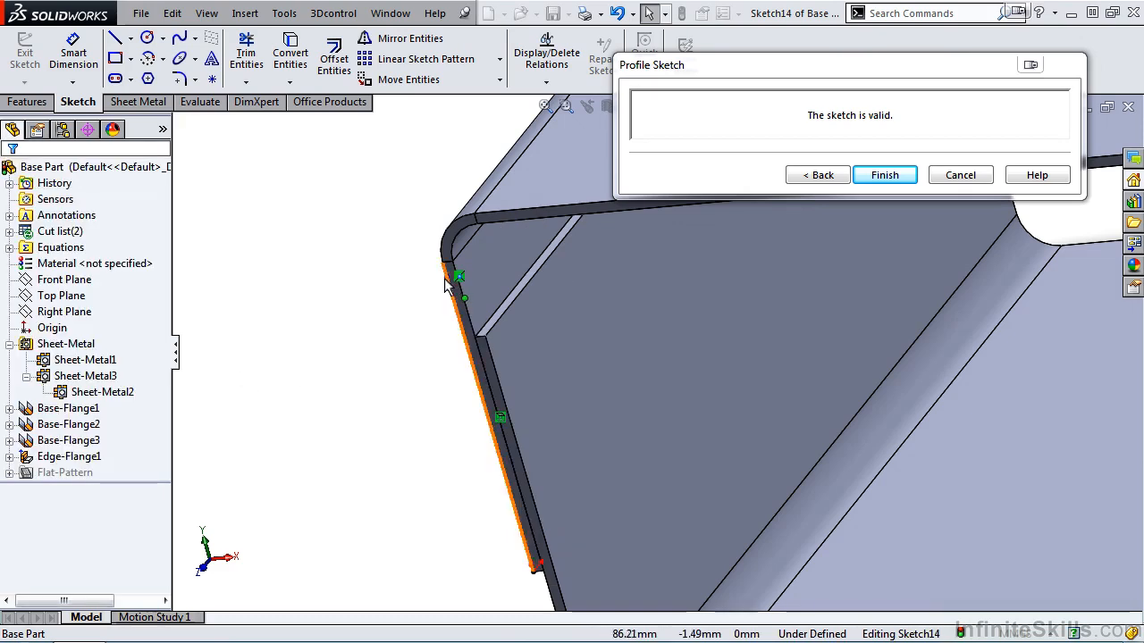
ctrl+click(485, 337)
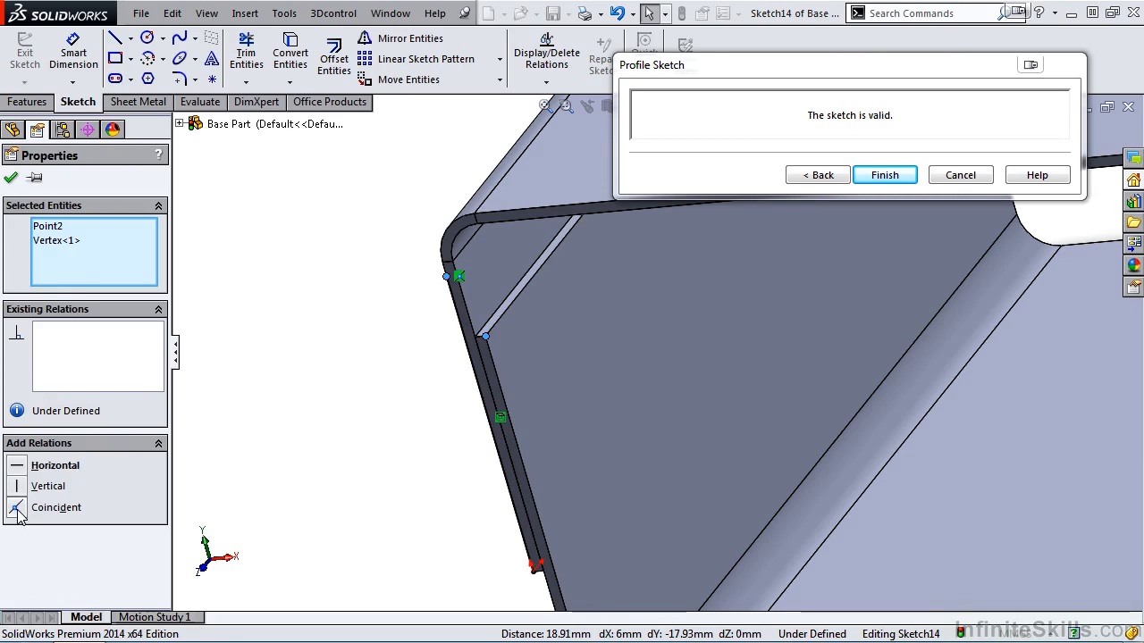
click(18, 511)
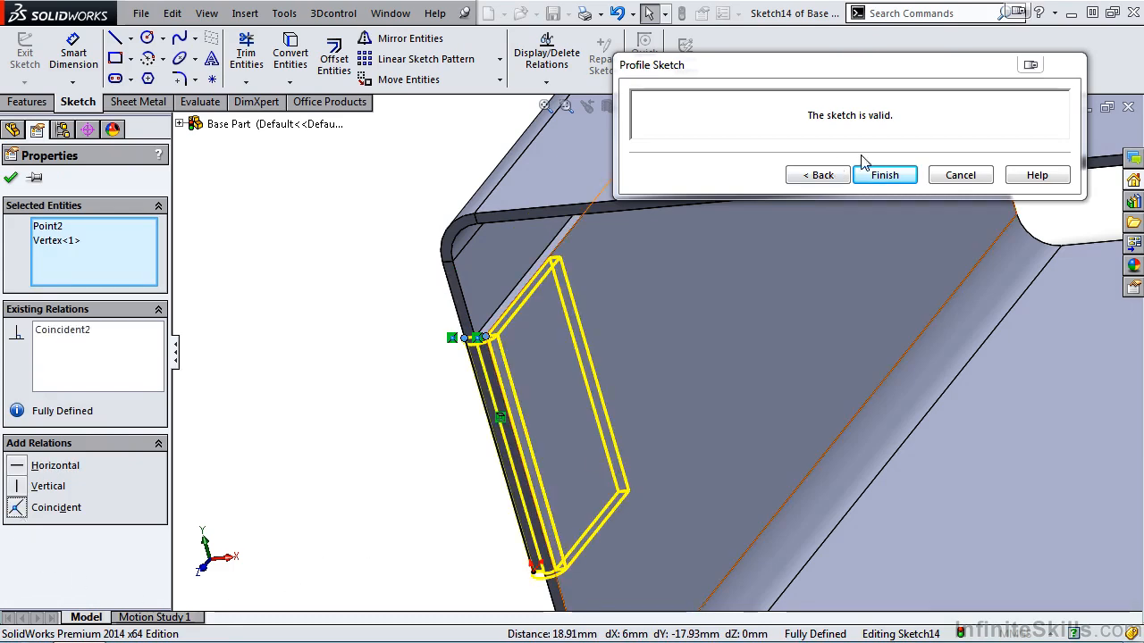
click(884, 176)
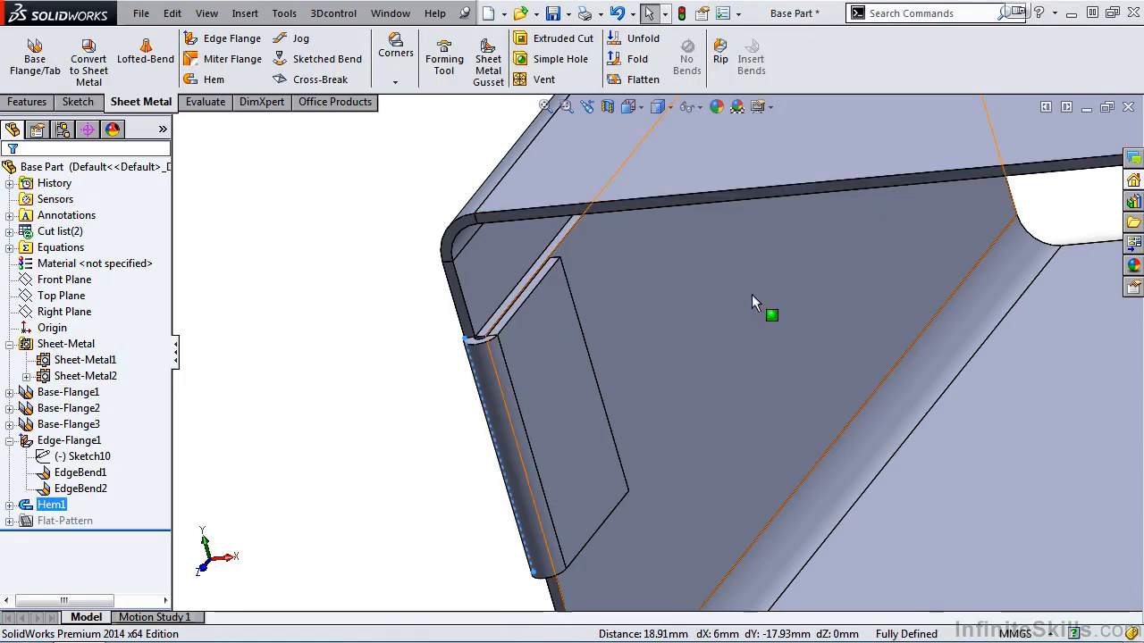
scroll(666, 419, up, 5)
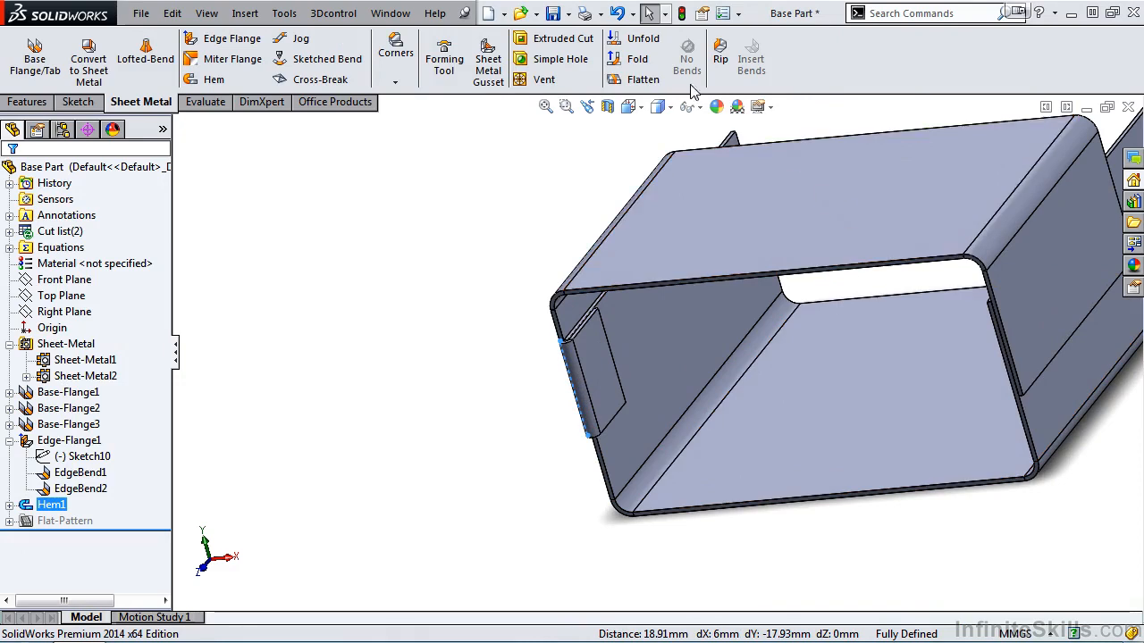
Mirror the hem about the Right Plane onto the opposite side's tab.
click(28, 102)
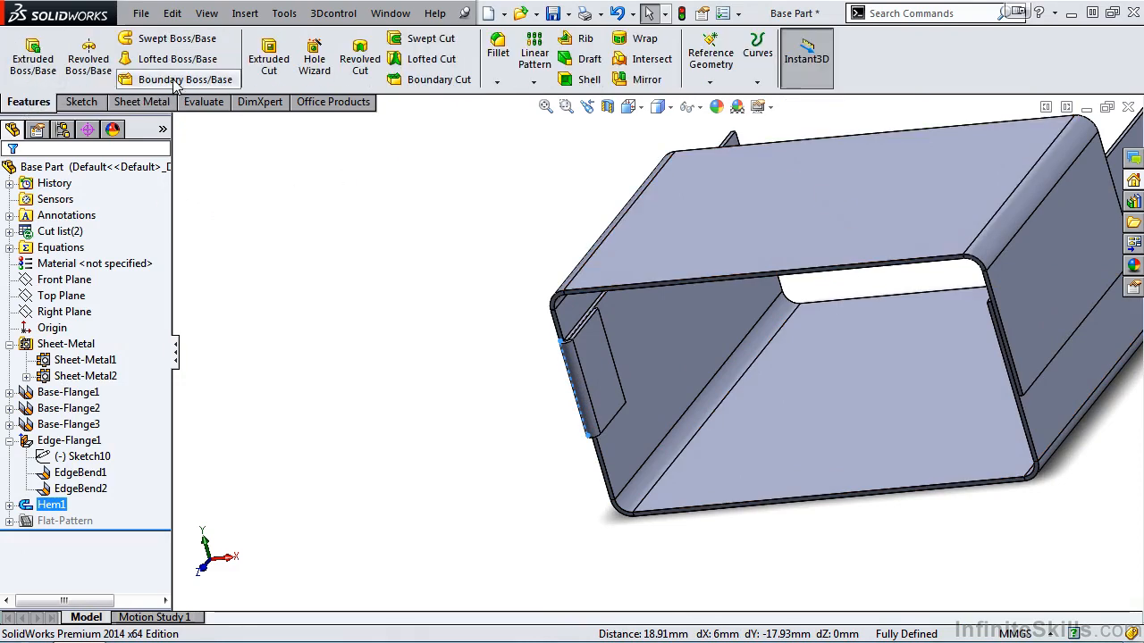
click(645, 82)
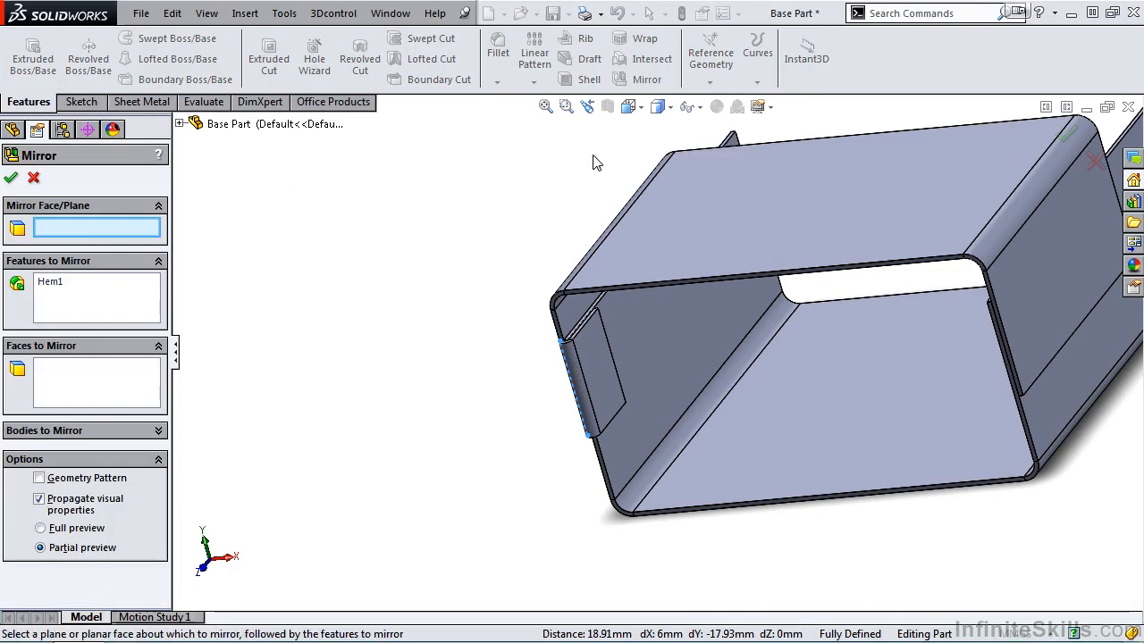
click(180, 125)
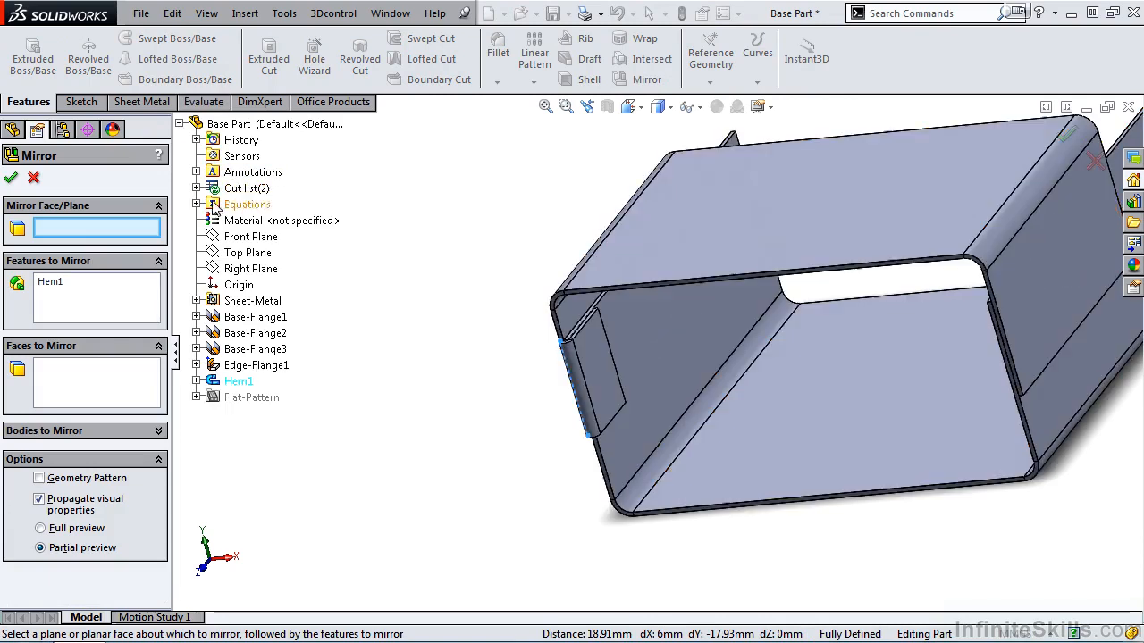
click(241, 270)
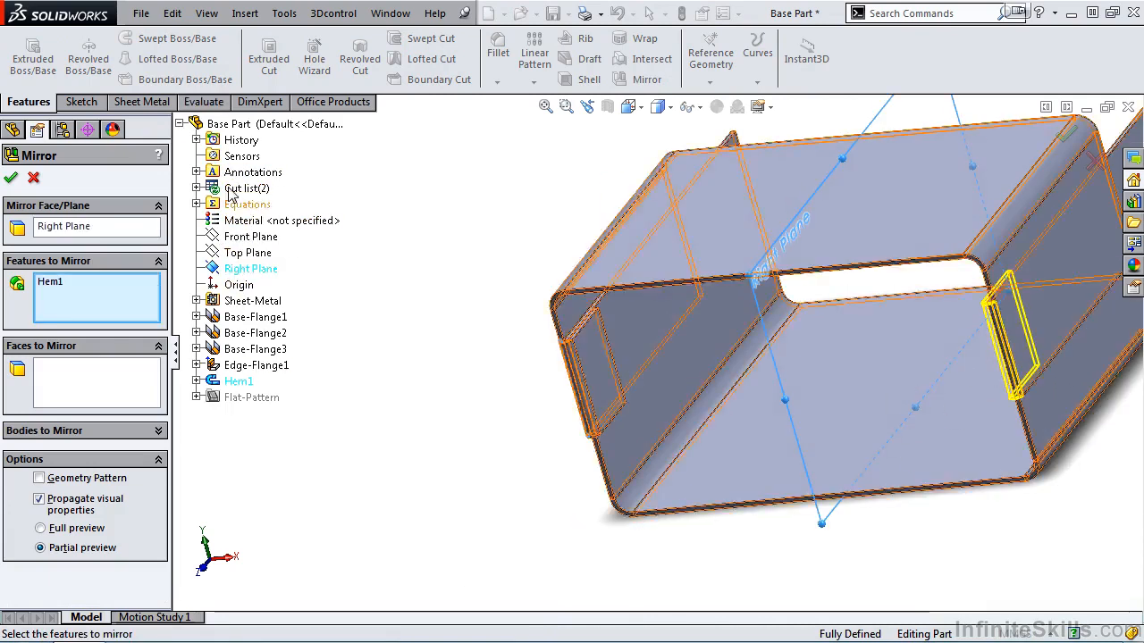
click(11, 178)
Expand the Flat-Pattern folder, unsuppress Flat-Pattern1 to view the channel body flattened, and suppress it again.
key(space)
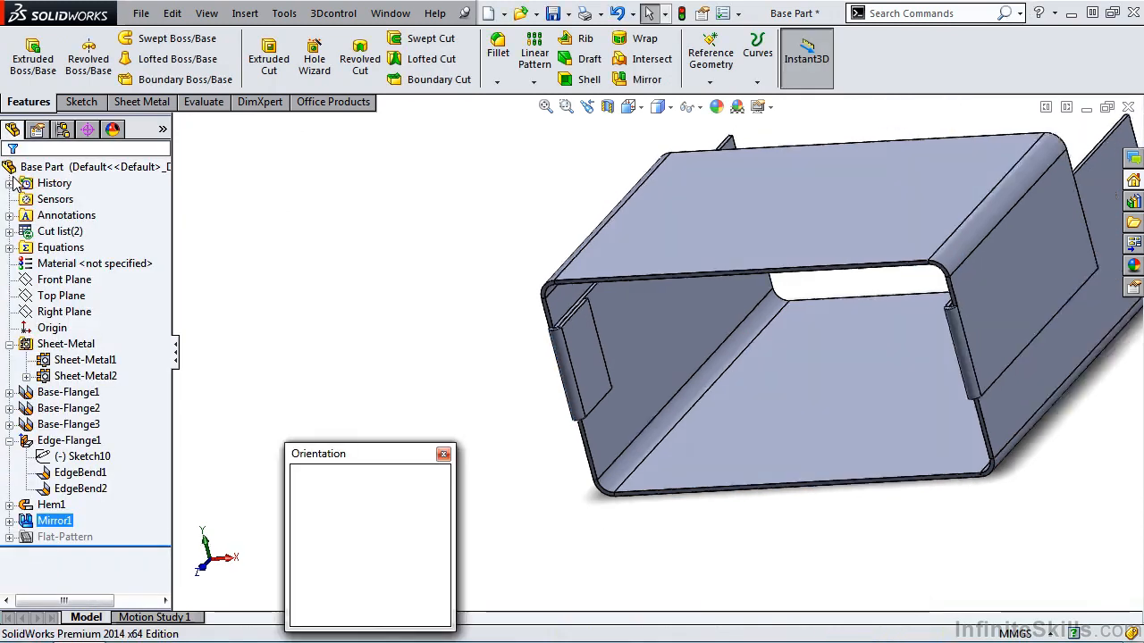
click(640, 302)
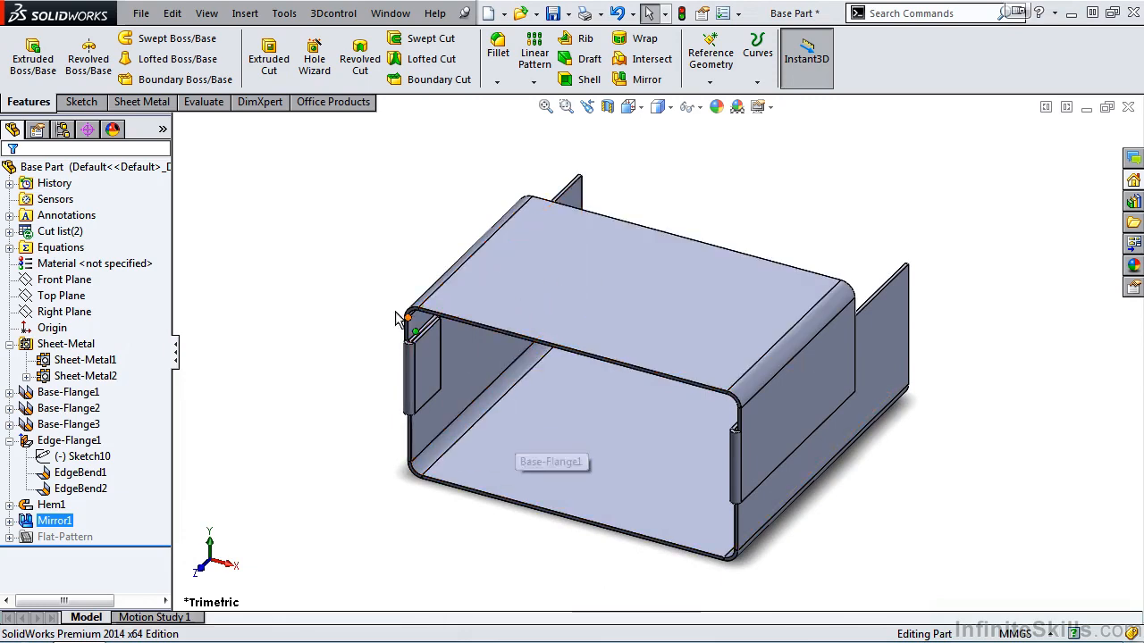
click(8, 538)
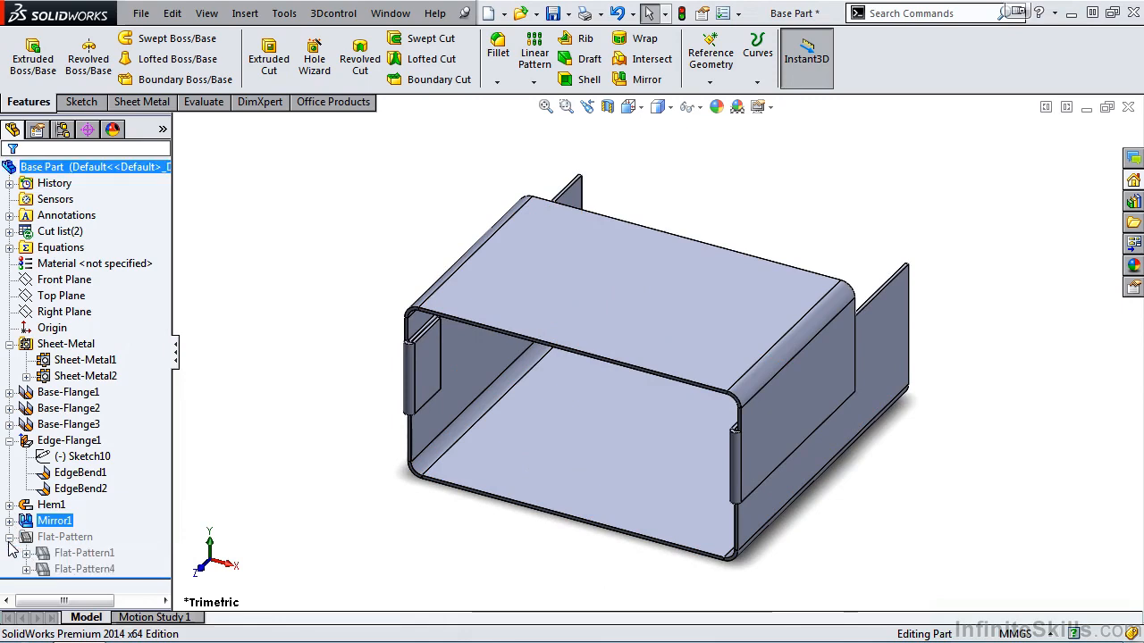
click(65, 556)
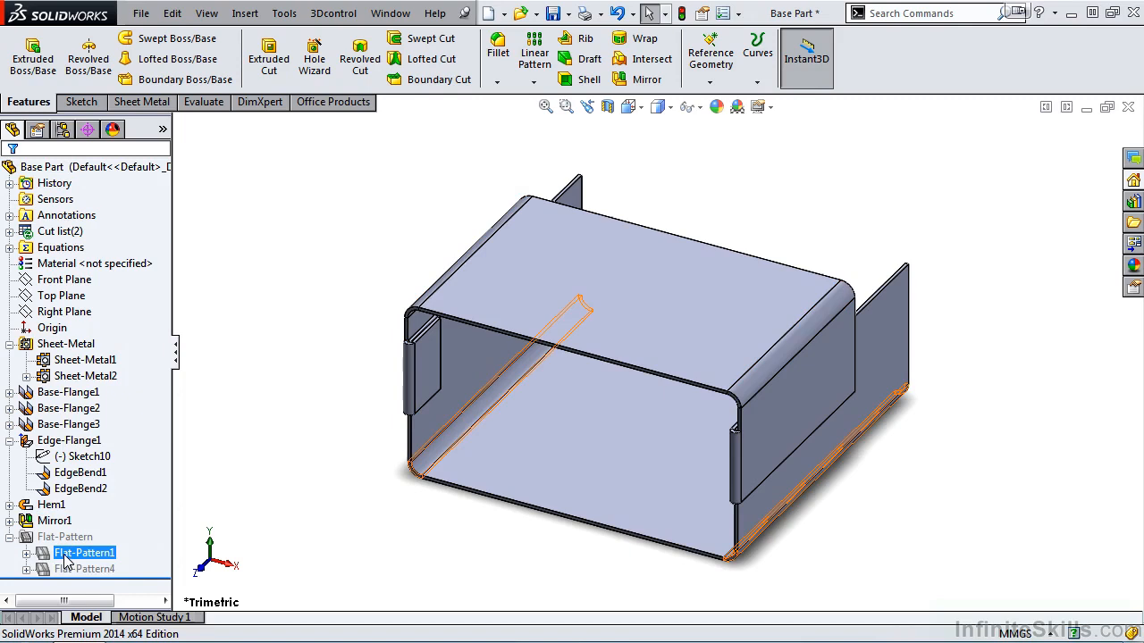
click(66, 561)
click(118, 503)
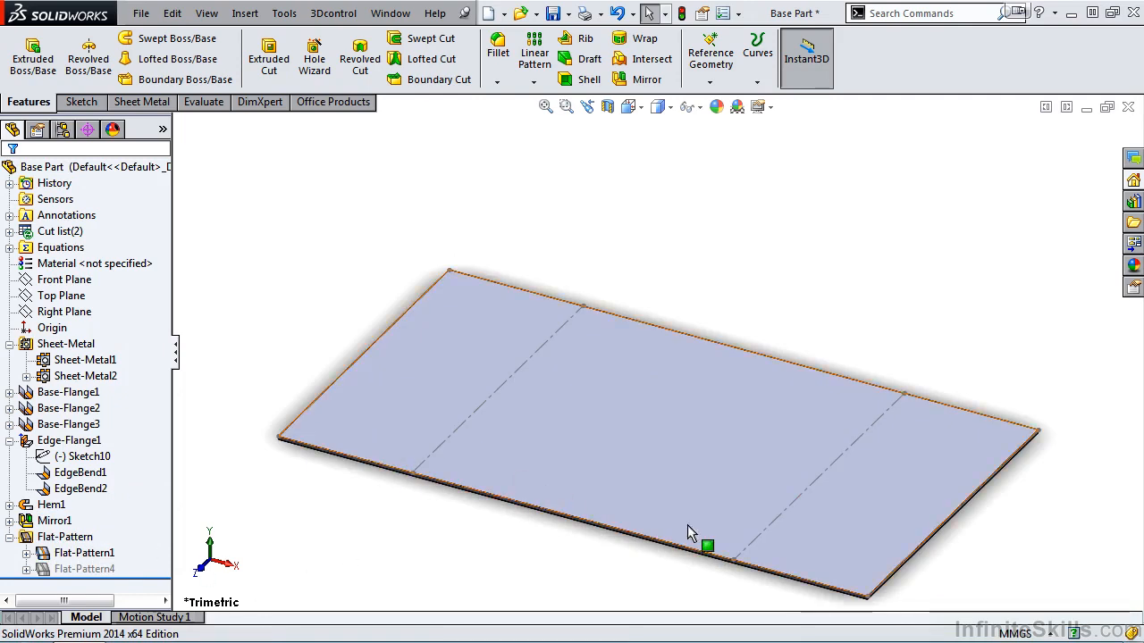
click(94, 536)
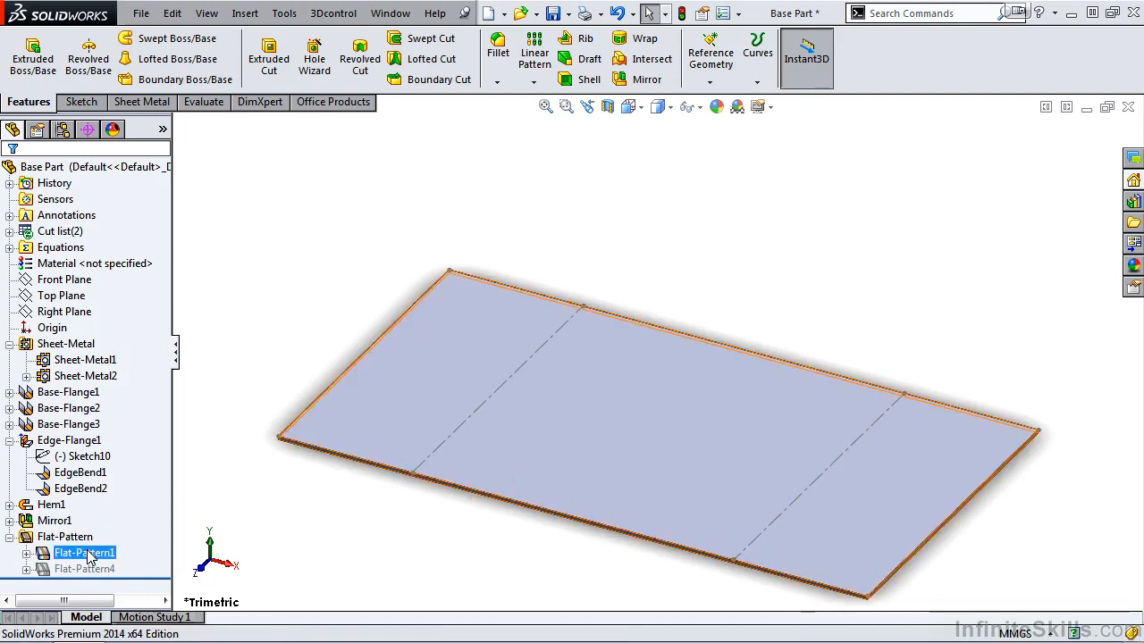
click(123, 503)
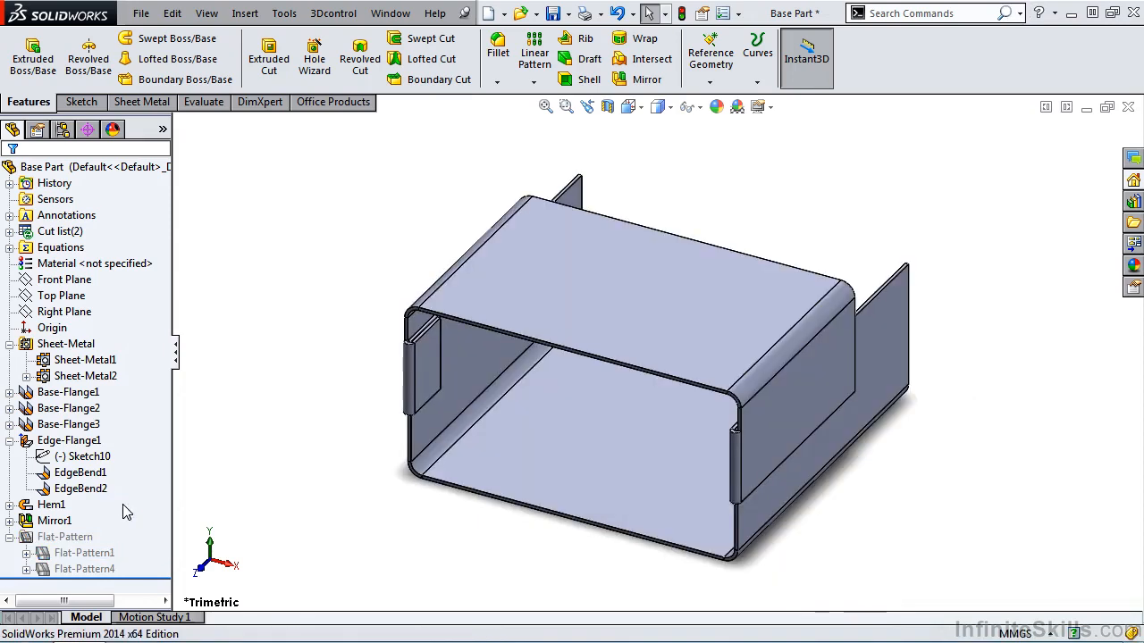
Unsuppress Flat-Pattern4 to view the bridged body's flat state, suppress it again, and restore the trimetric view.
click(82, 553)
ctrl+click(84, 569)
click(124, 521)
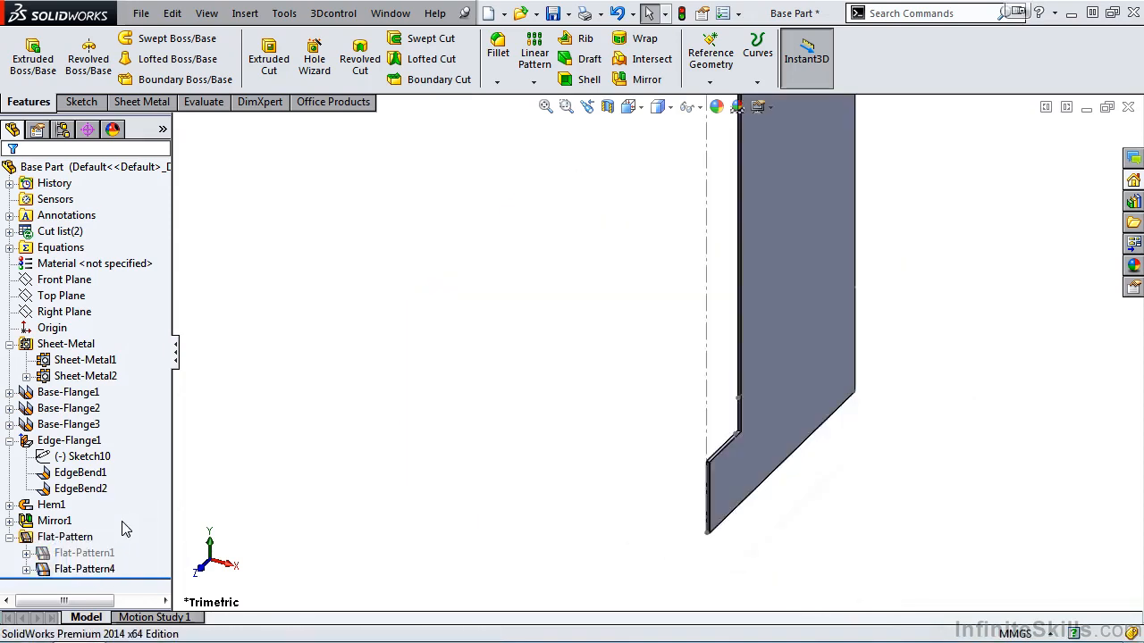
middle_drag(611, 388, 550, 295)
click(82, 553)
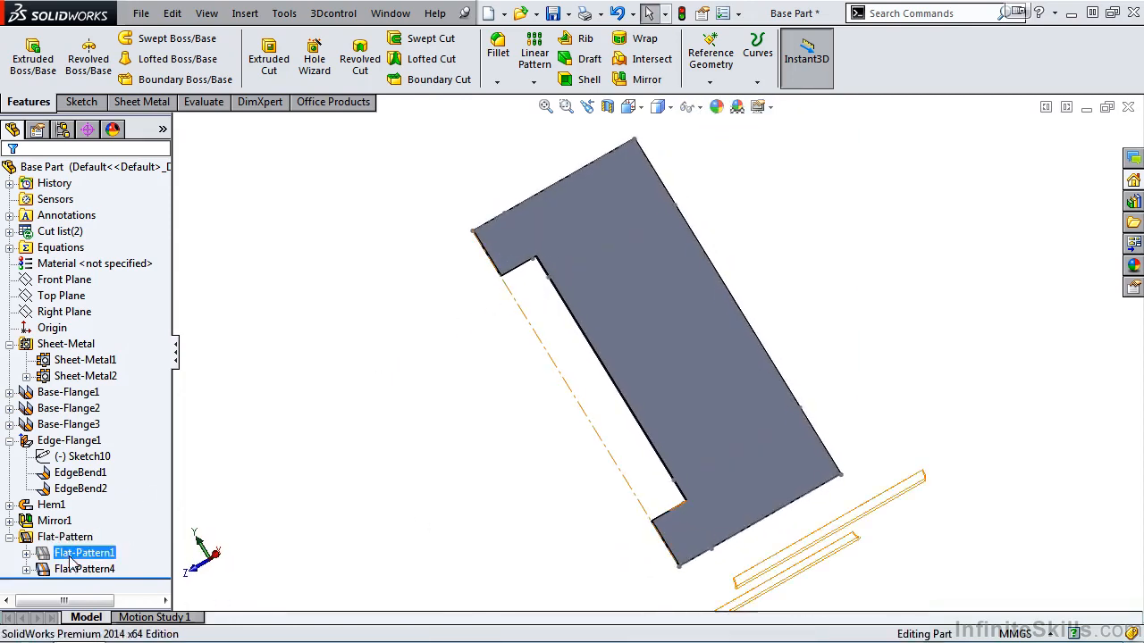
ctrl+click(85, 569)
click(113, 527)
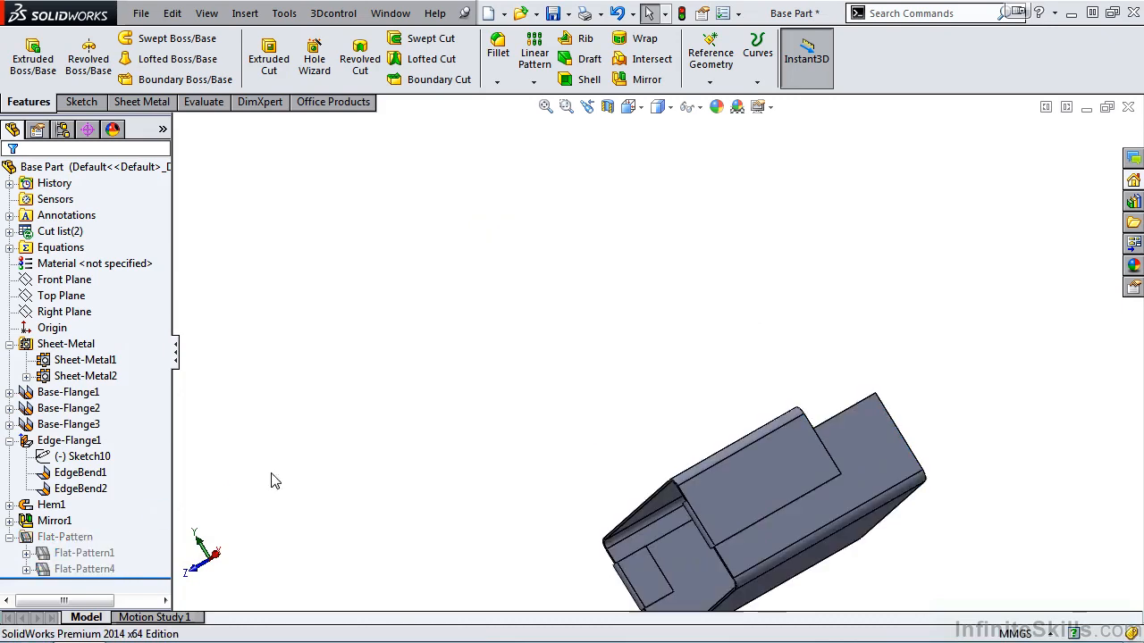
key(space)
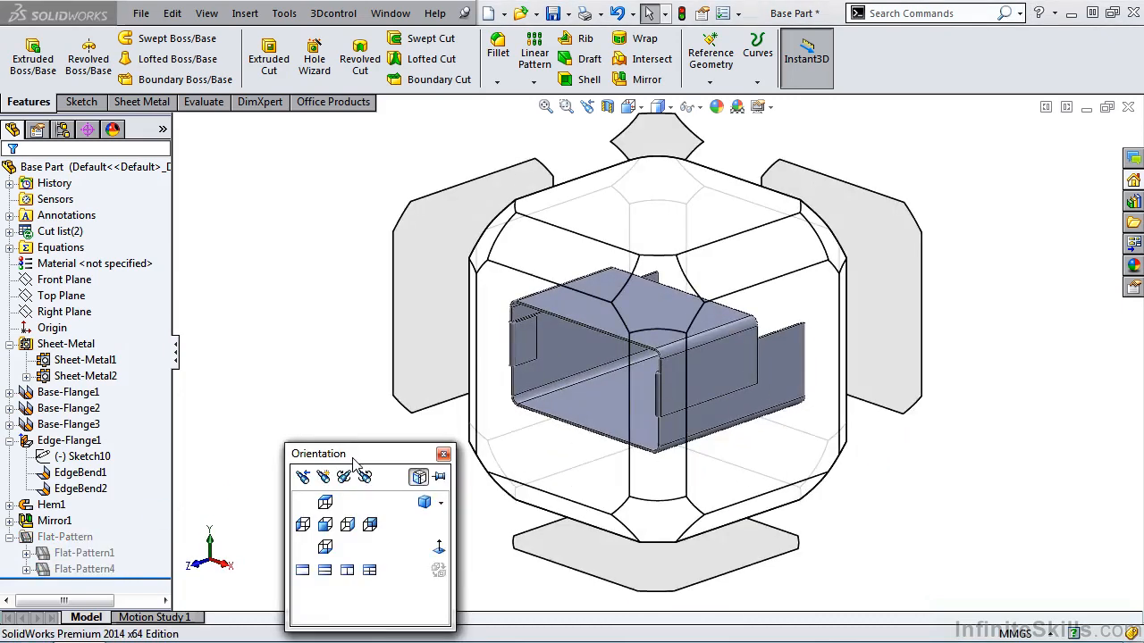
click(584, 384)
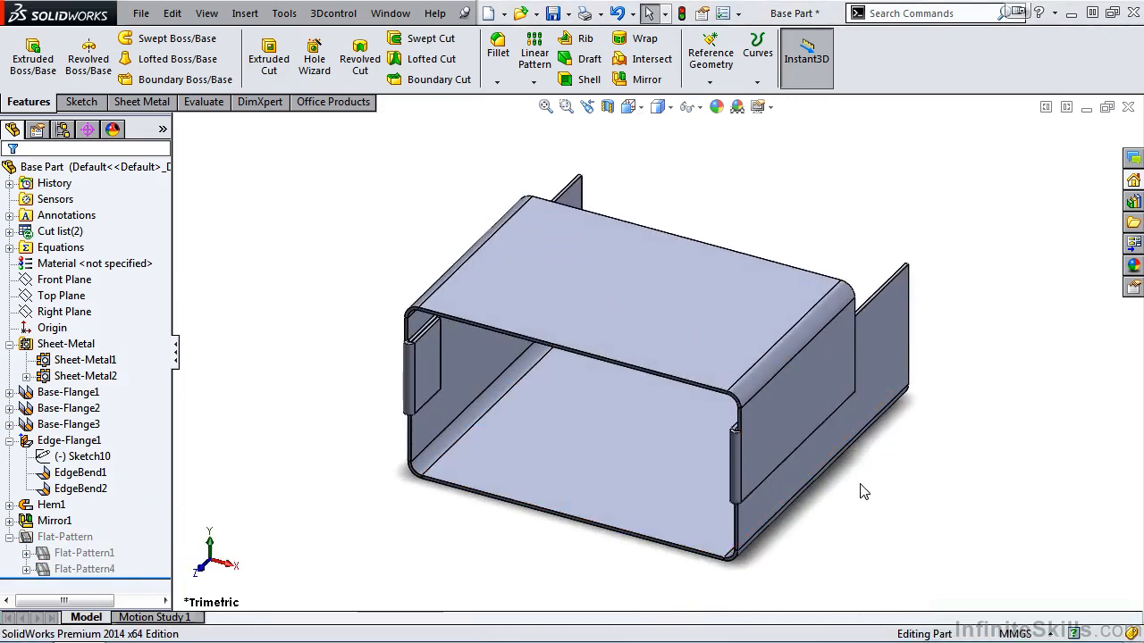